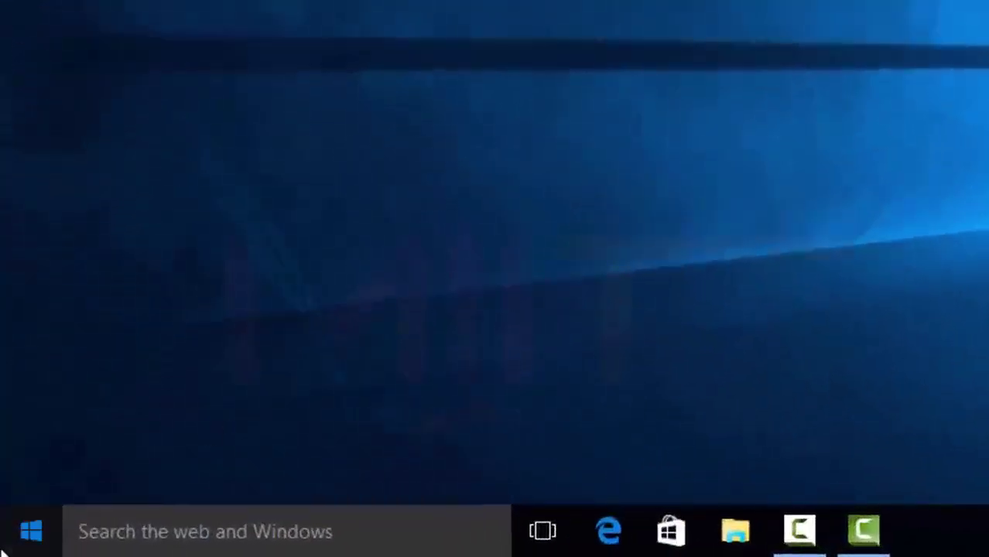
Open File Explorer and close its window again, repeating this once more
left_click(4, 550)
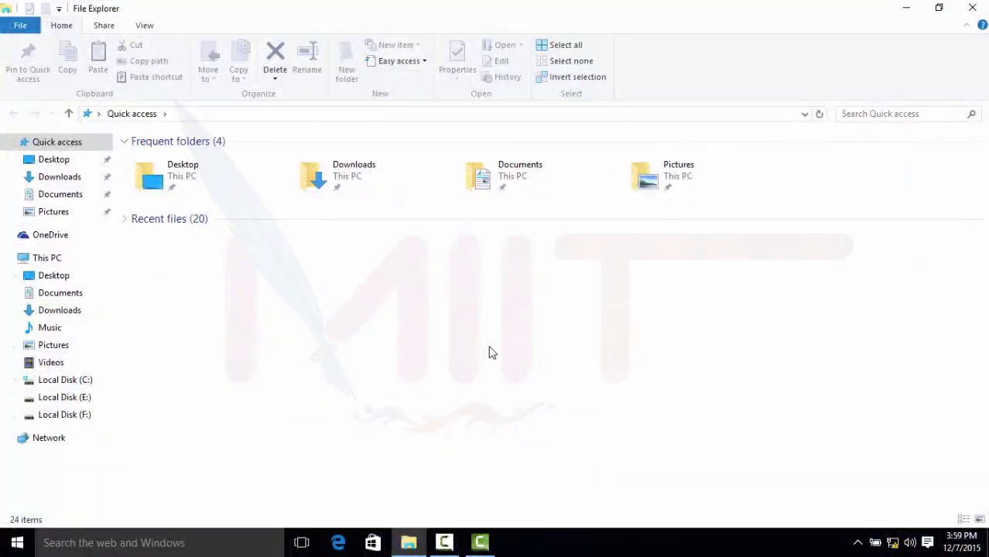
left_click(971, 8)
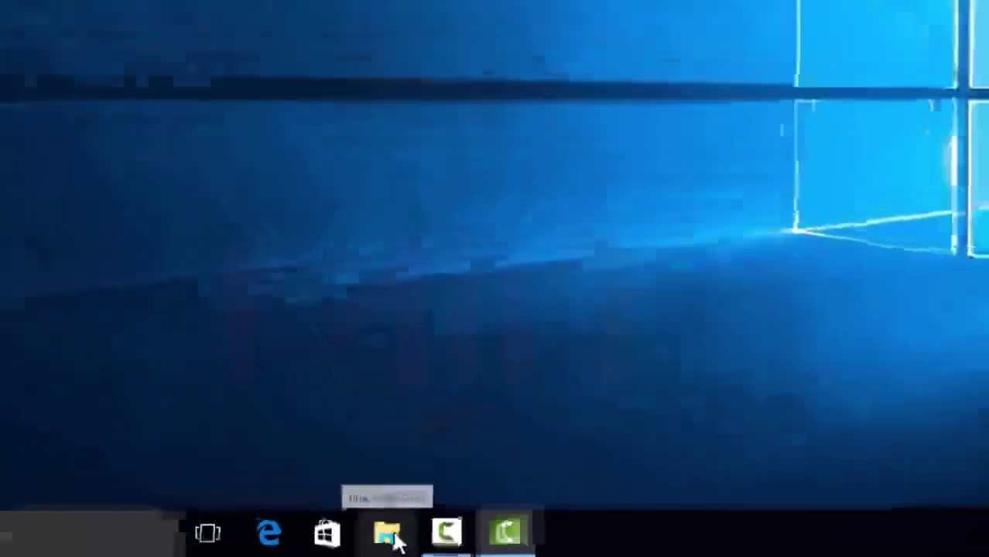
left_click(349, 522)
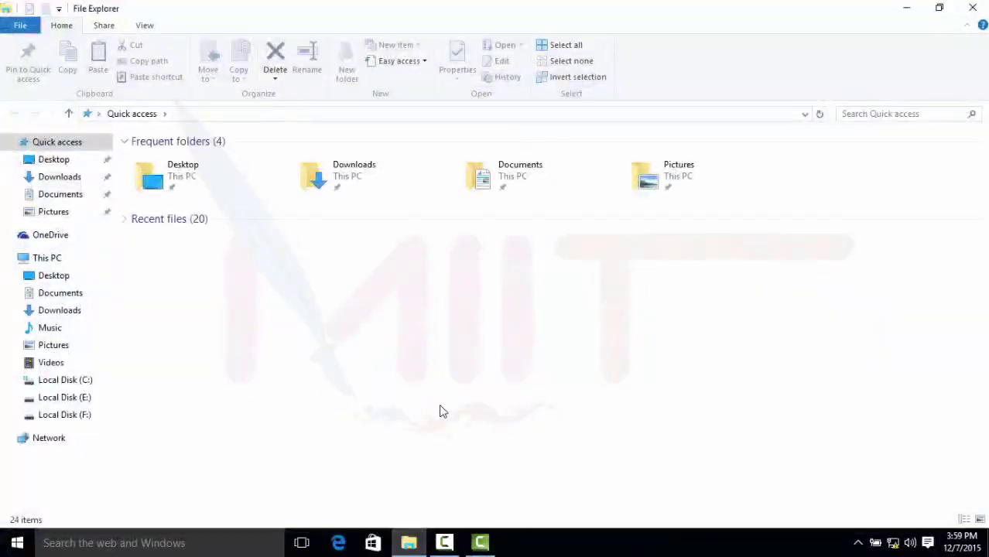
left_click(973, 8)
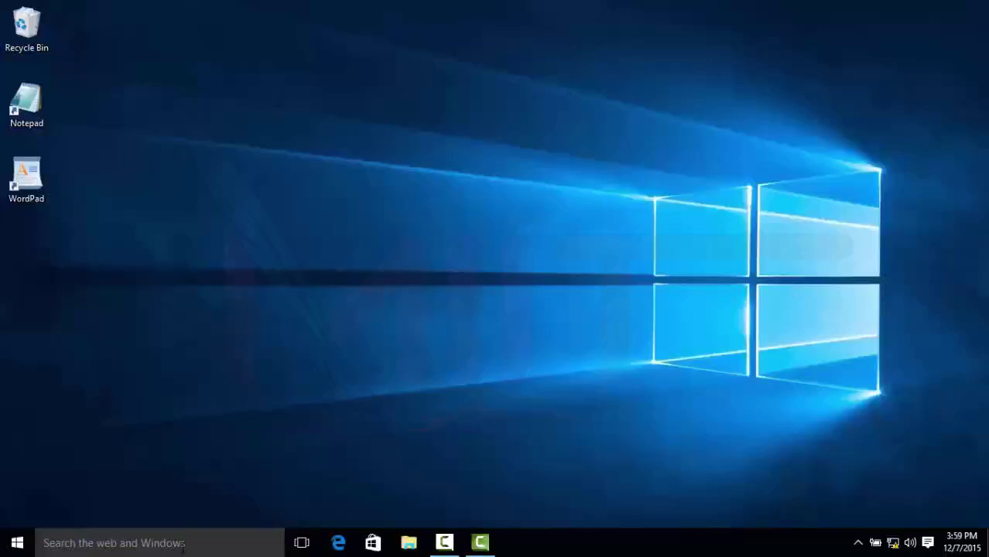
Search Windows for "FIL" to find the File Explorer app, and dismiss the search
left_click(182, 546)
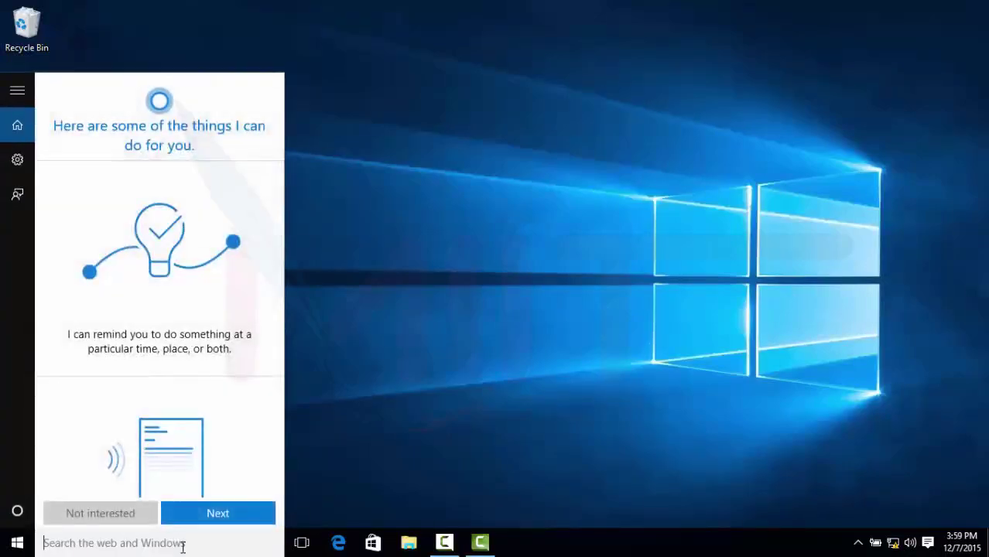
type("Fl")
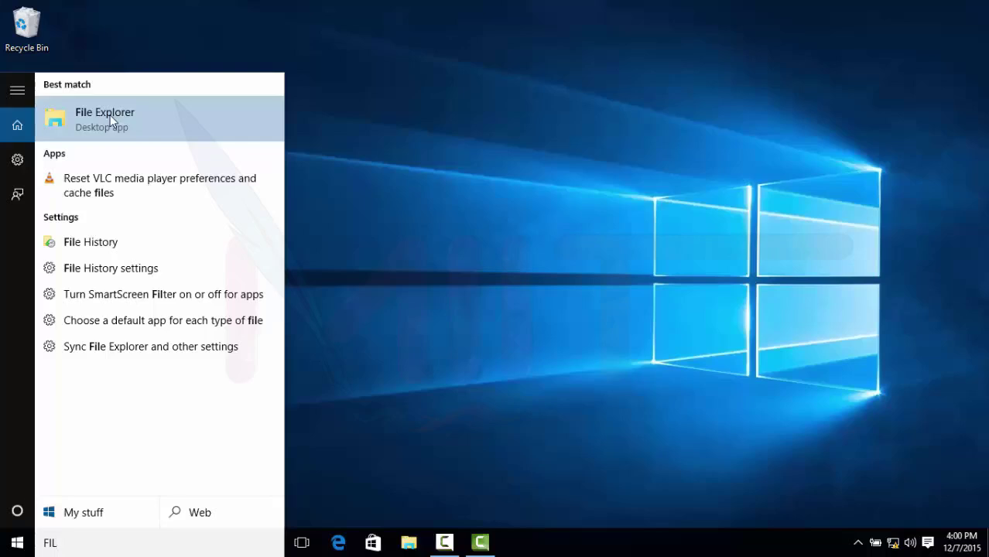
left_click(479, 143)
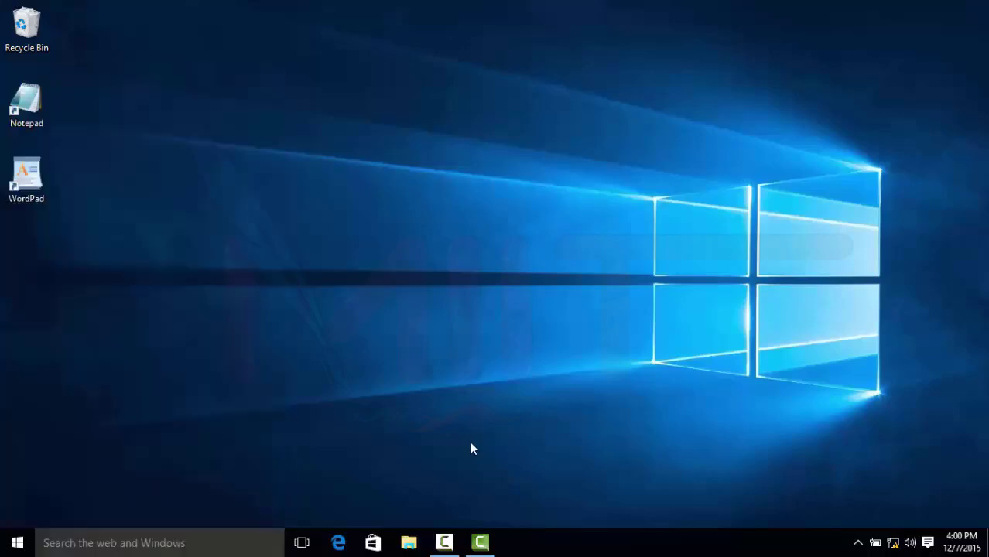
Open File Explorer and review the File, Home, Share and View command sets, ending on Home
left_click(412, 546)
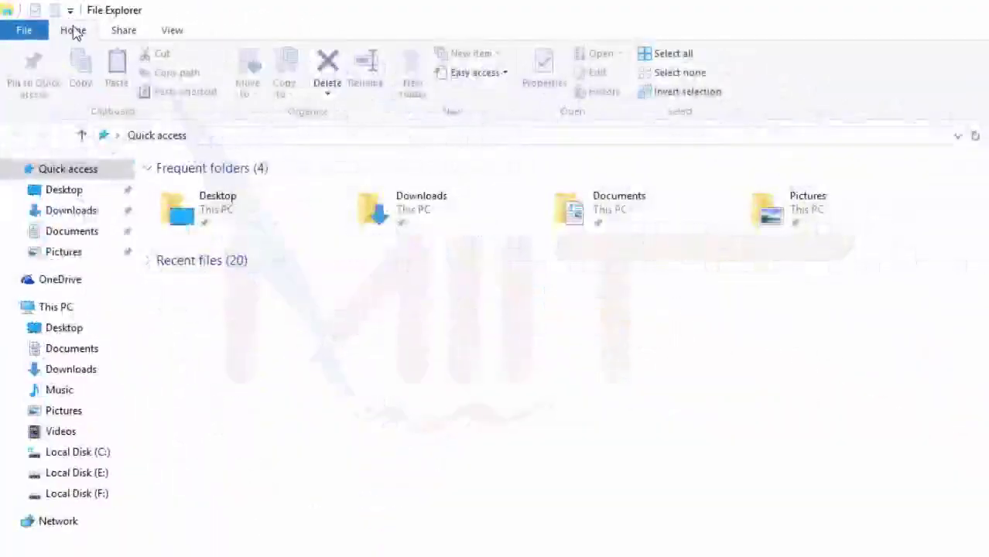
left_click(30, 31)
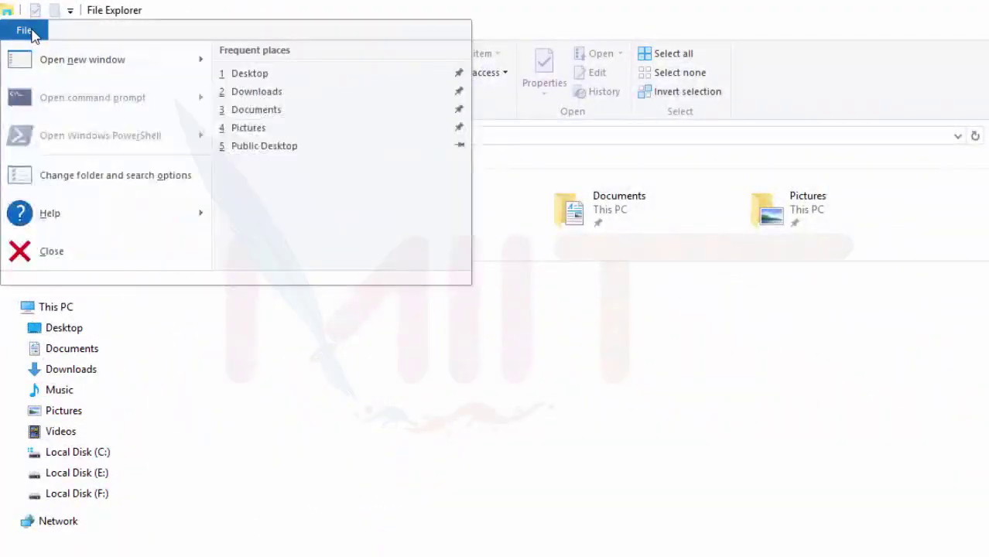
left_click(83, 39)
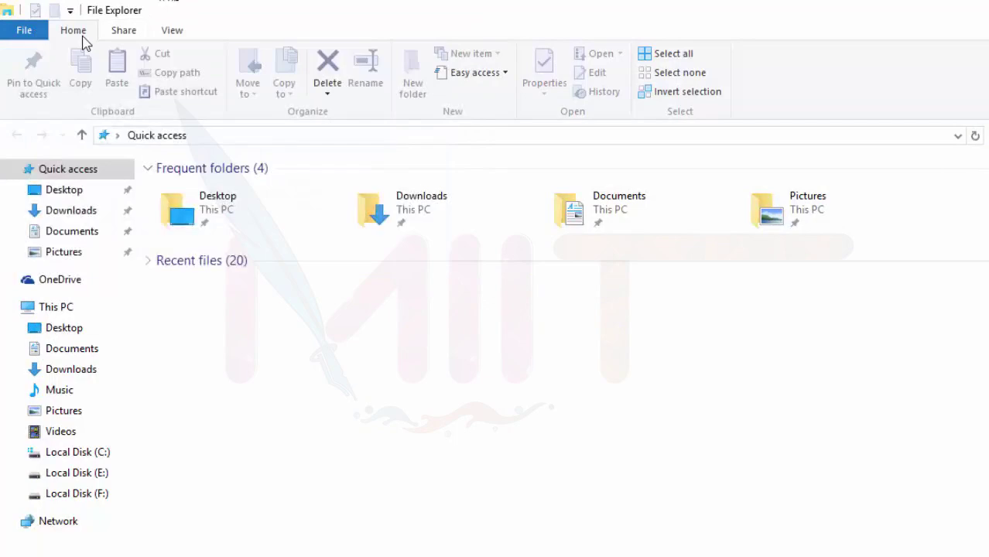
left_click(117, 35)
left_click(161, 29)
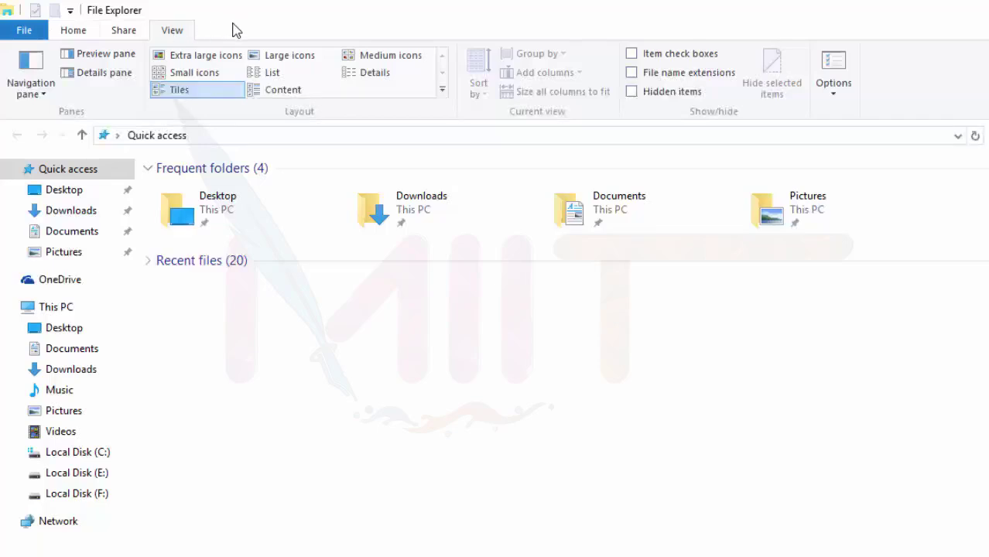
left_click(76, 29)
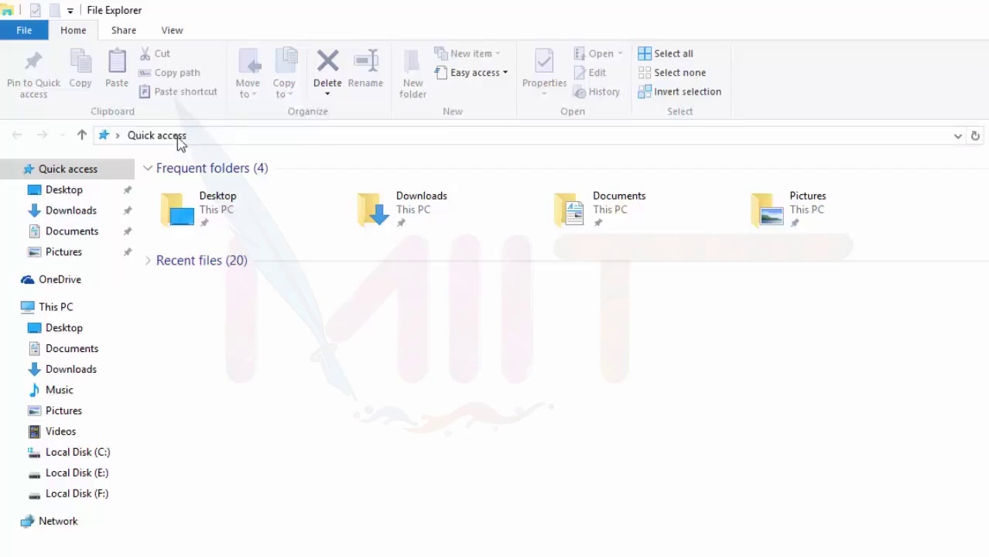
Try selecting the Quick access path in the address bar, and expand the Recent files group to browse its list
left_click(230, 135)
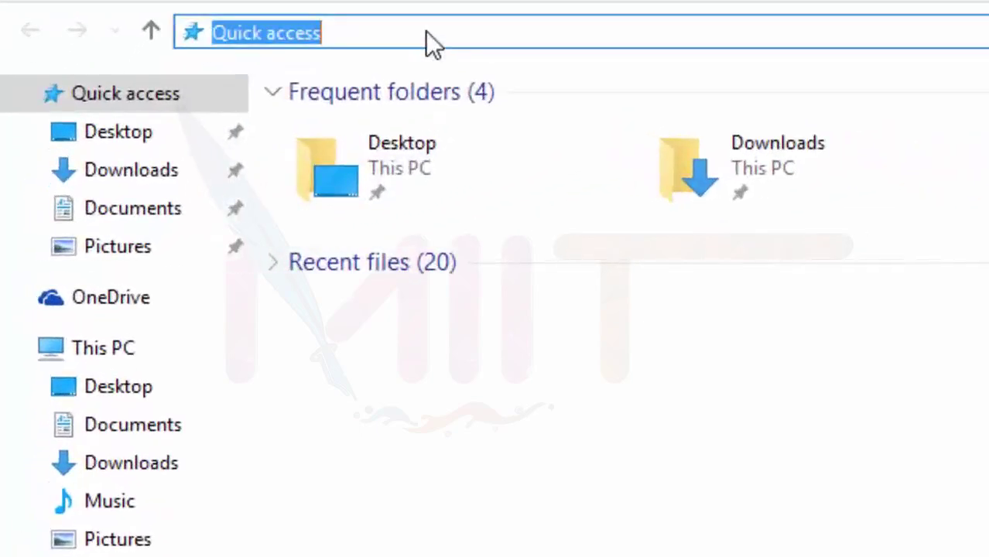
left_click(384, 32)
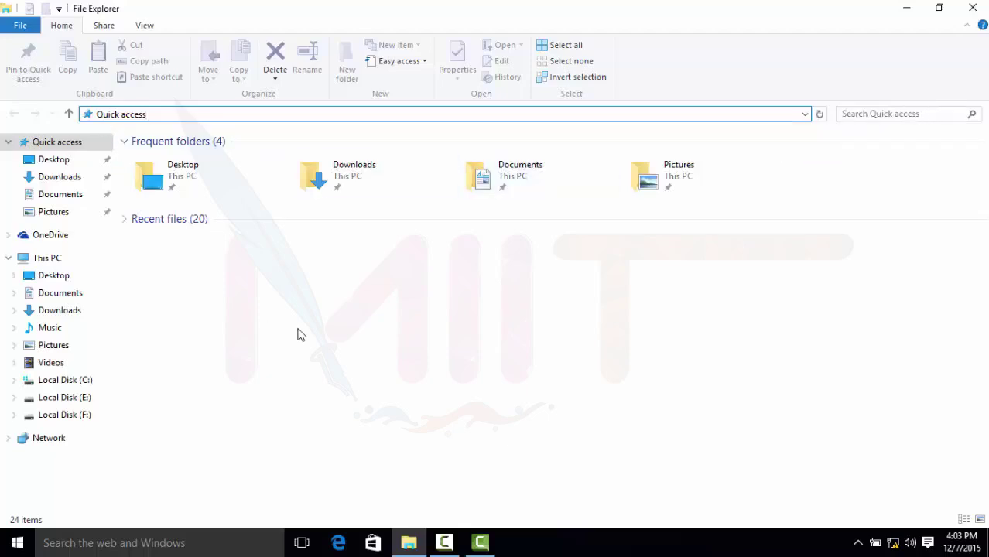
double_click(121, 225)
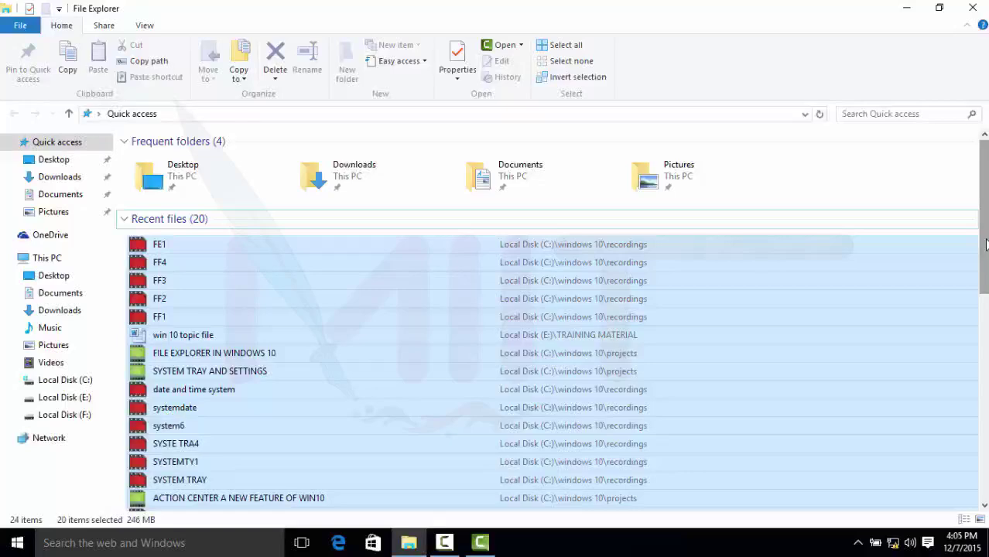
left_click_drag(986, 245, 986, 266)
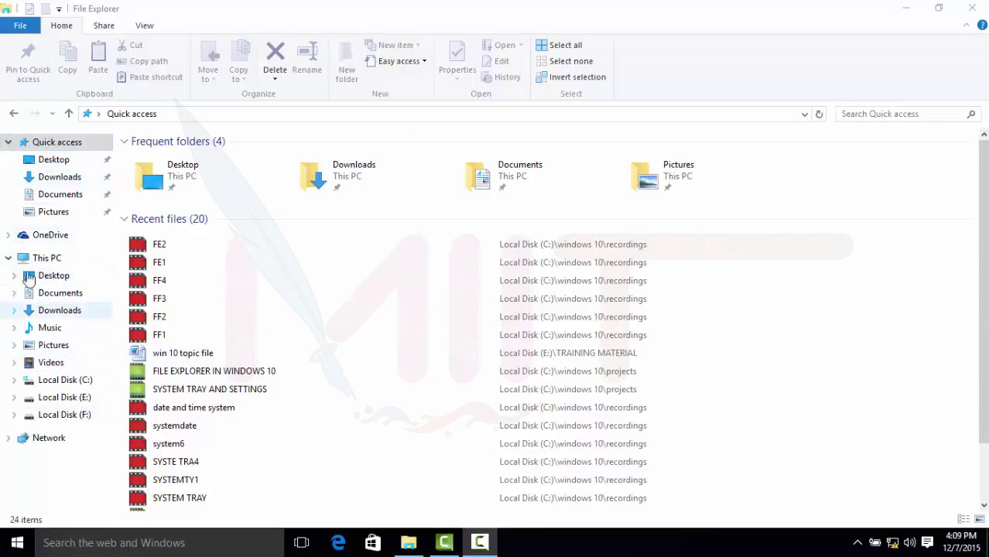
Collapse and re-expand Quick access in the navigation tree, and leave This PC collapsed after toggling it
left_click(9, 144)
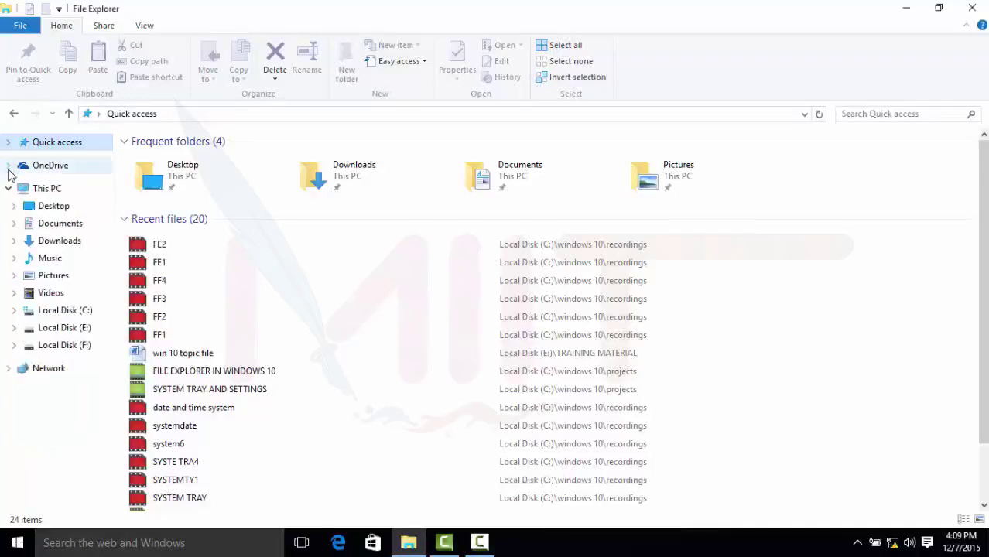
left_click(10, 190)
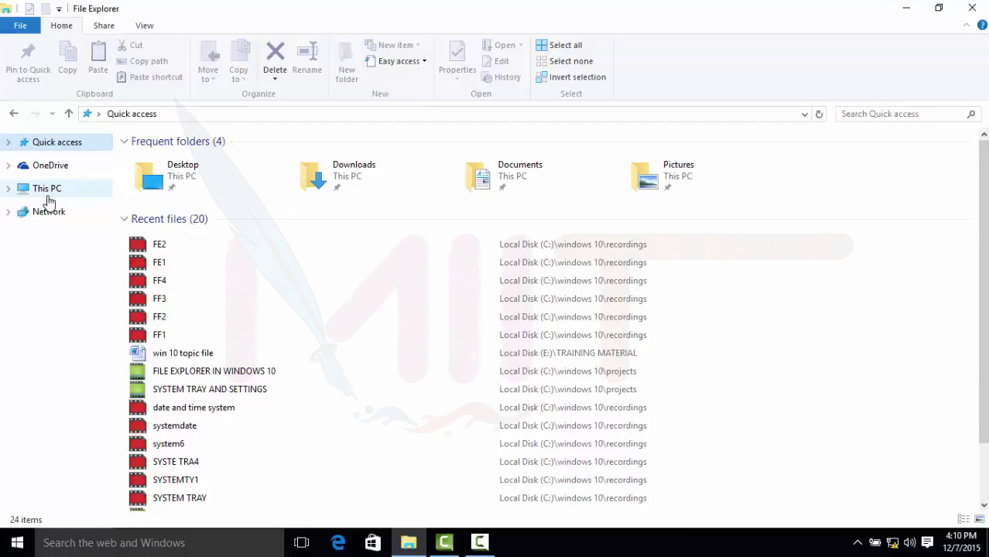
left_click(9, 191)
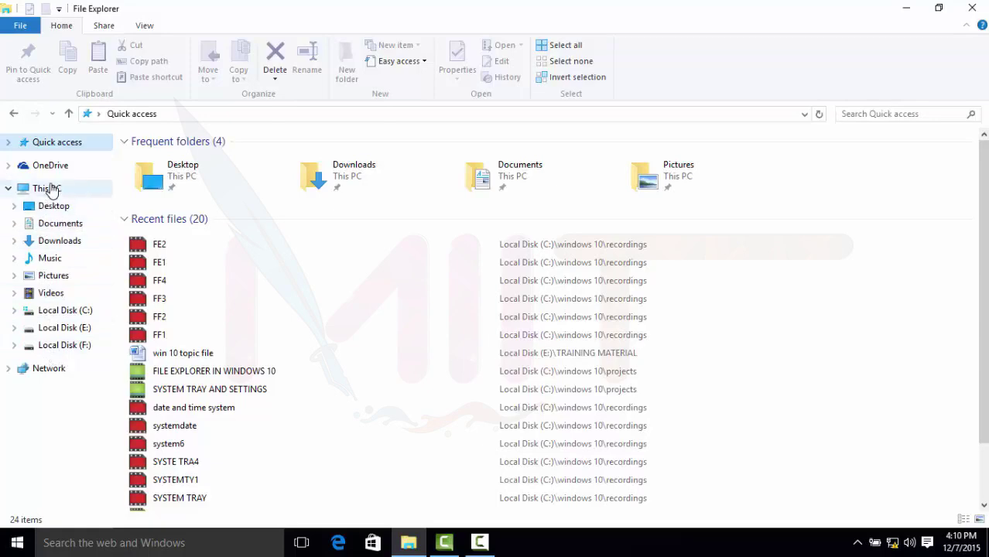
left_click(8, 188)
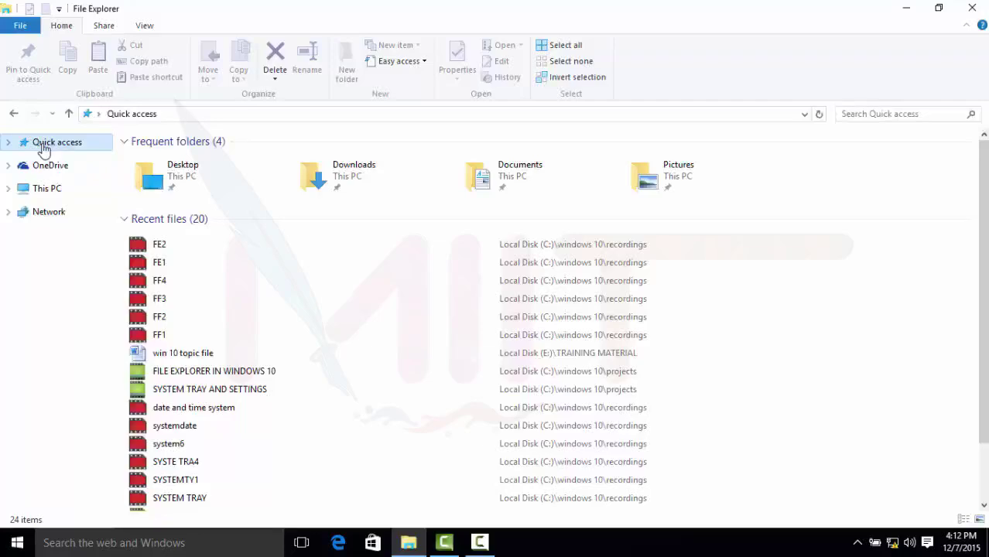
left_click(10, 143)
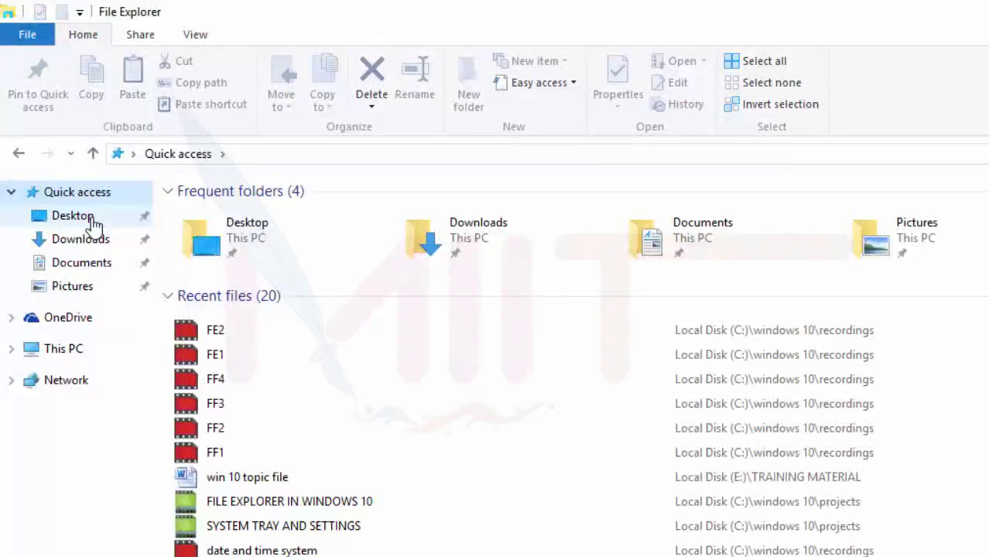
View the contents of the Desktop, Downloads, Documents and Pictures folders pinned under Quick access
left_click(93, 222)
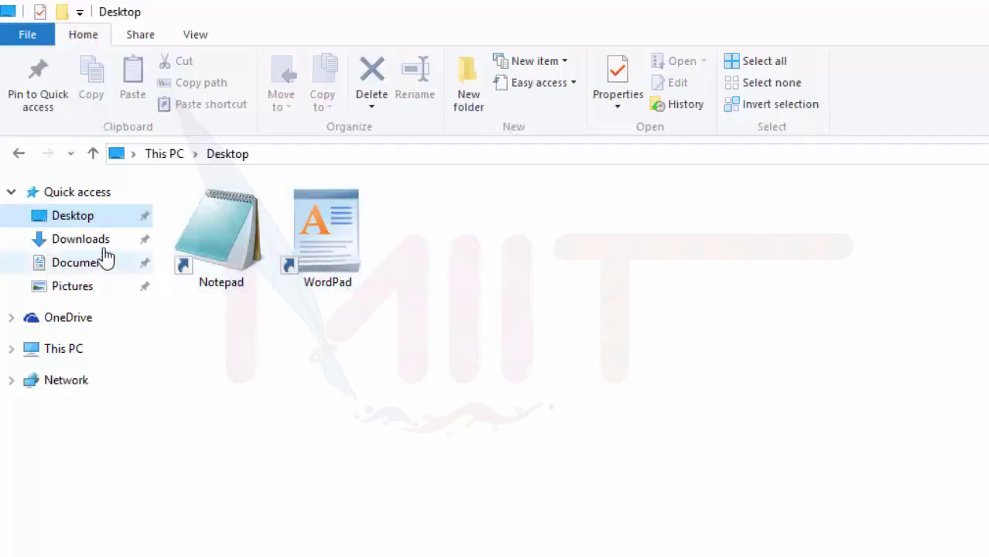
left_click(81, 239)
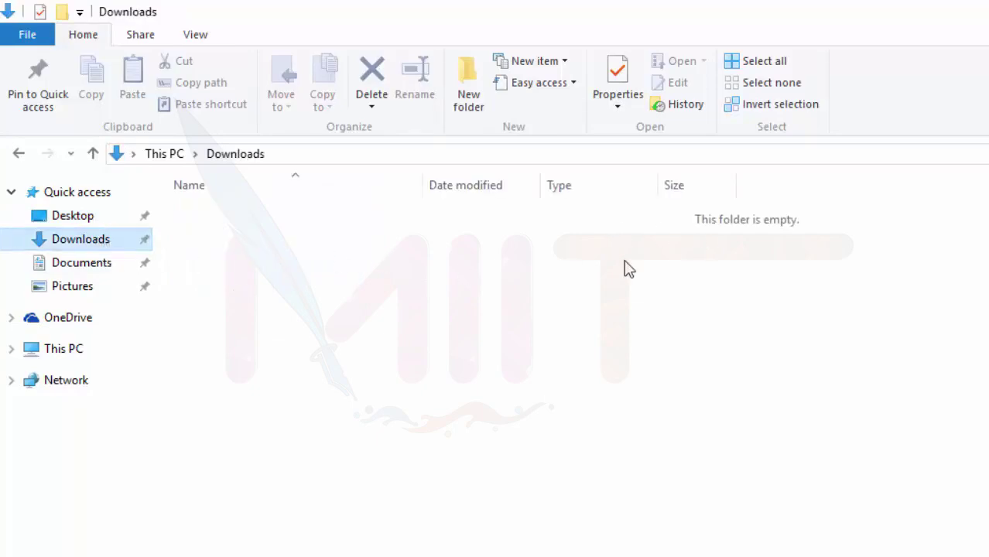
left_click(78, 270)
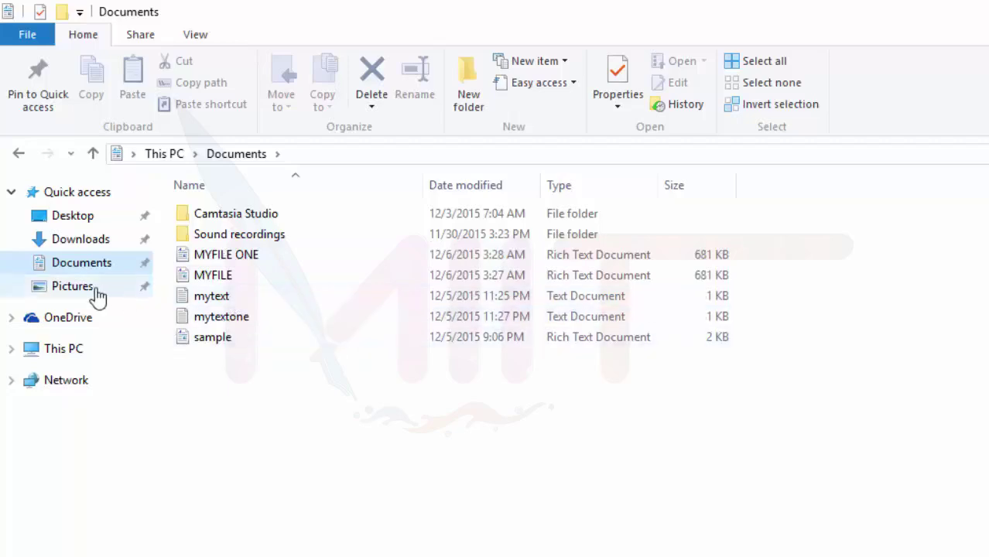
left_click(72, 287)
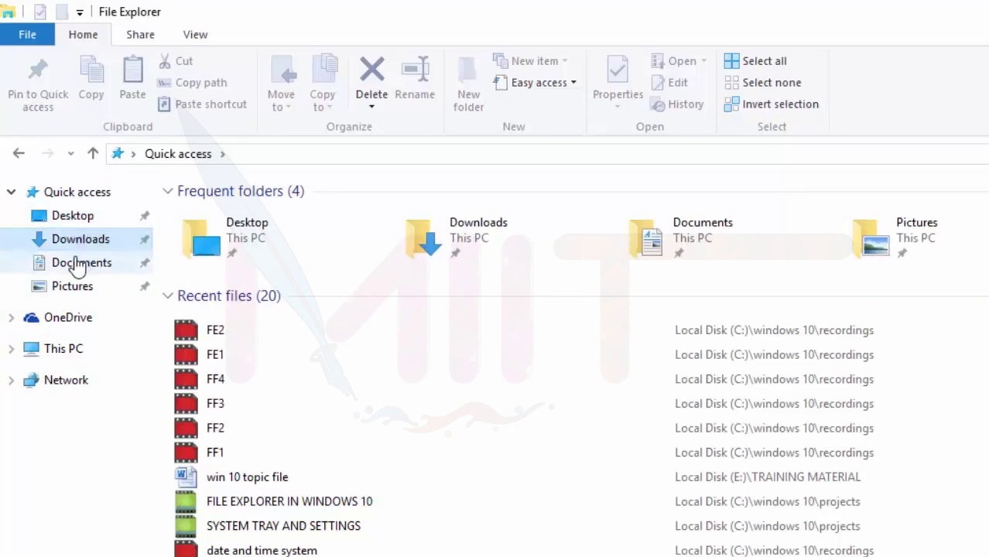
Expand This PC in the navigation tree and pin its Videos folder to Quick access
left_click(11, 352)
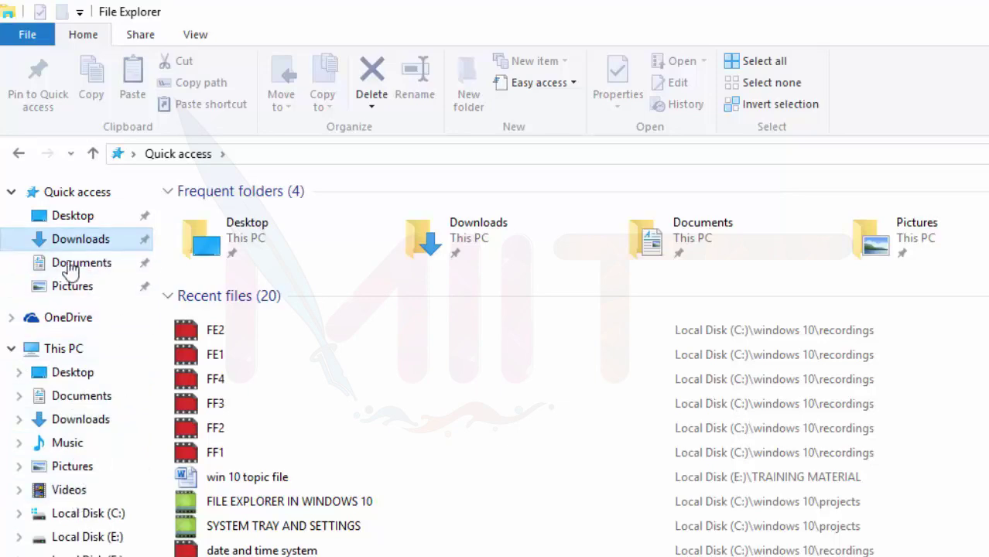
right_click(58, 492)
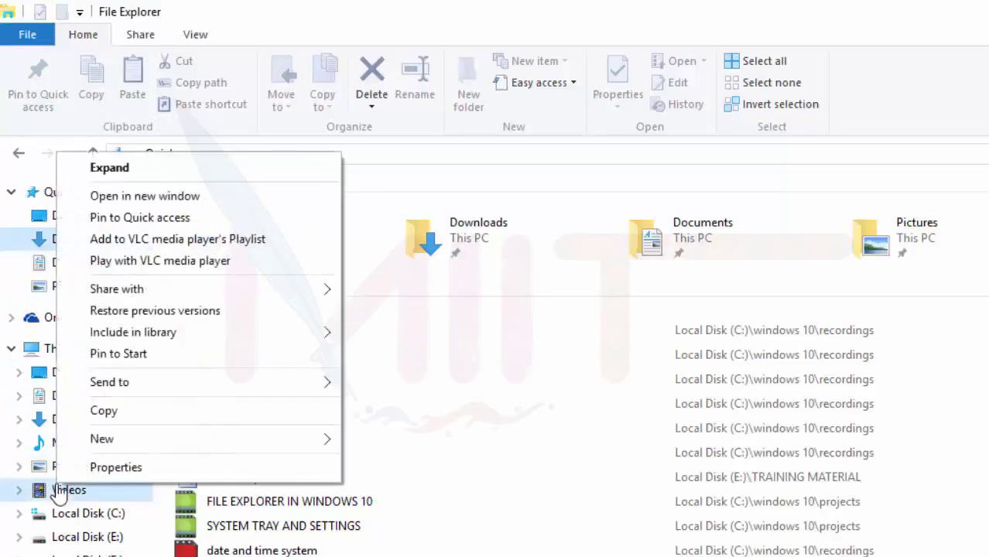
left_click(164, 219)
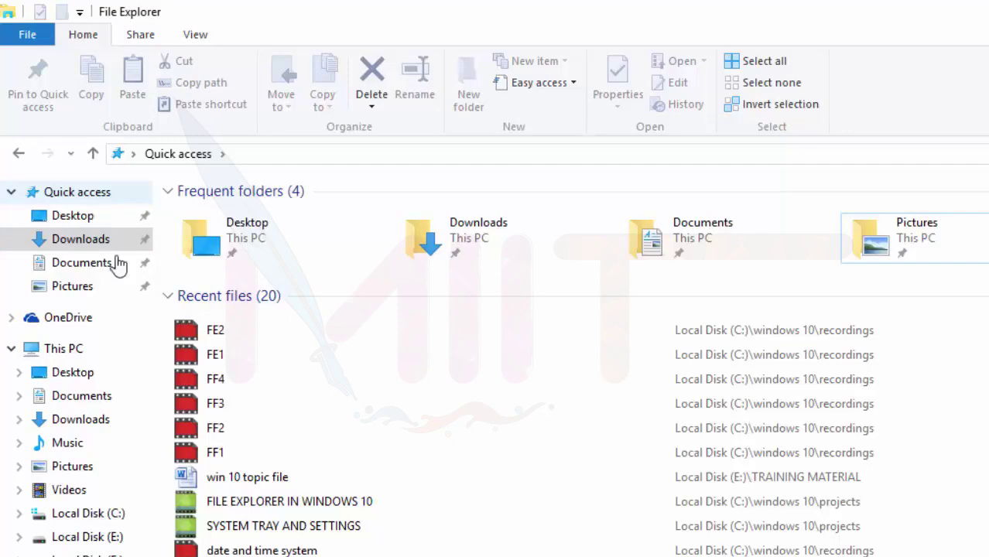
Open the OneDrive location and close the OneDrive welcome window
left_click(16, 320)
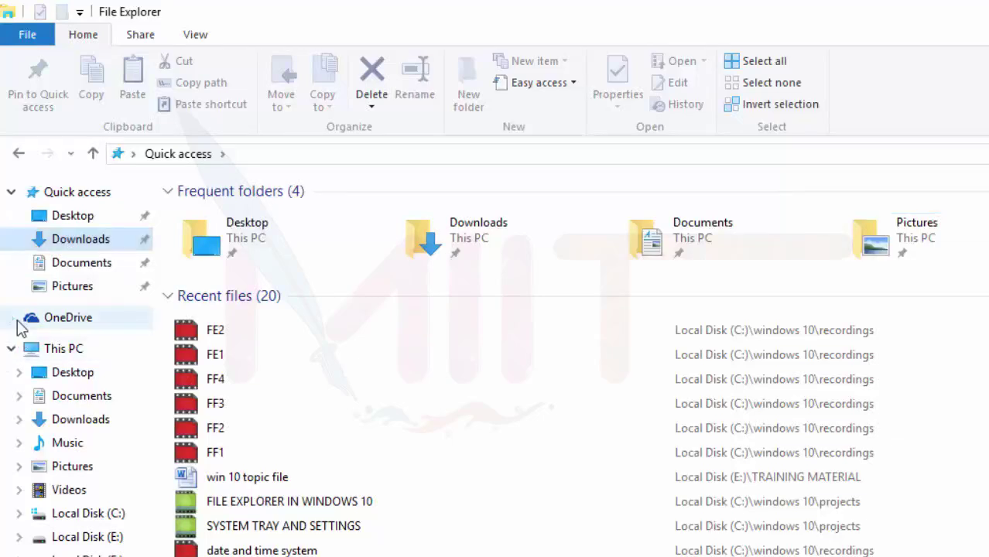
left_click(66, 318)
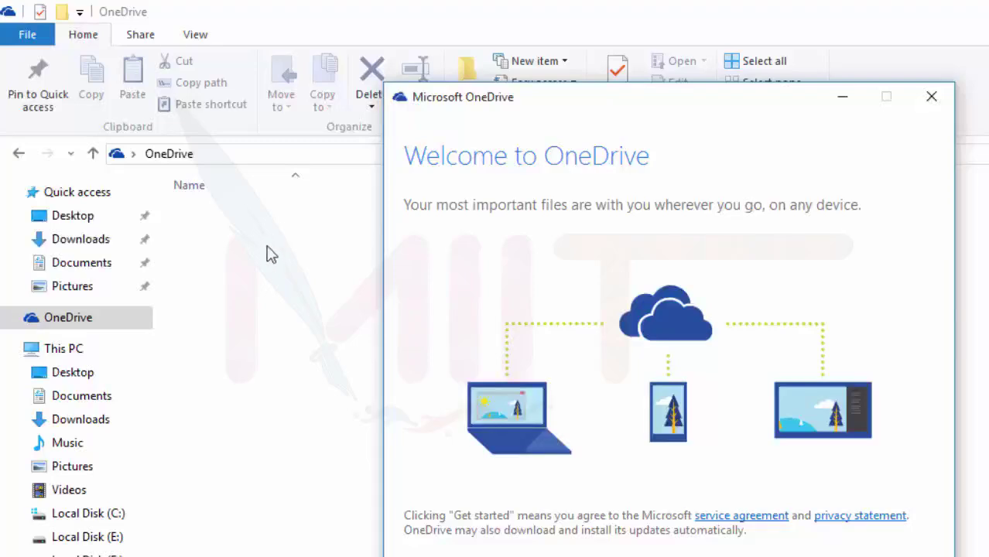
left_click(933, 102)
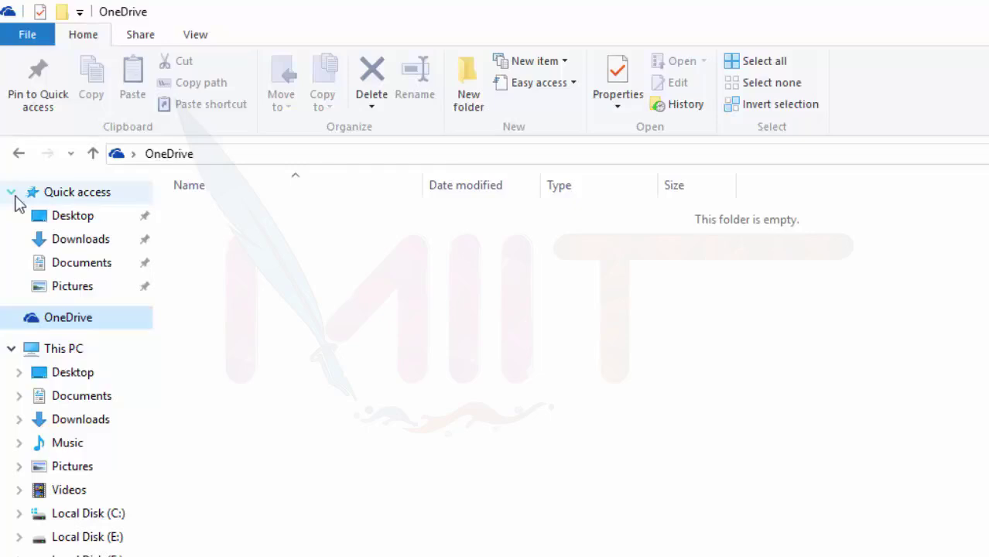
Collapse Quick access in the navigation tree and open the Desktop folder from This PC
left_click(16, 196)
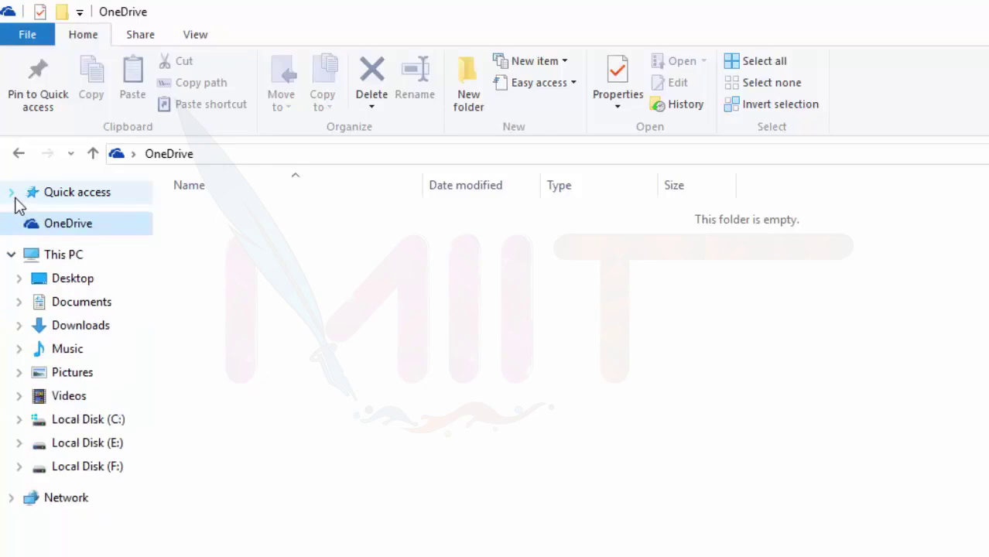
left_click(97, 264)
left_click(79, 199)
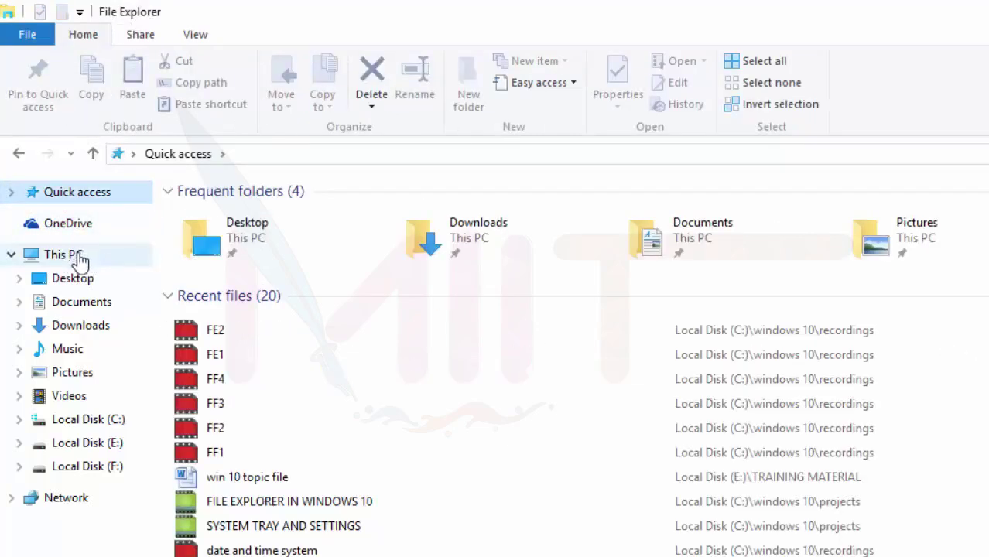
left_click(80, 260)
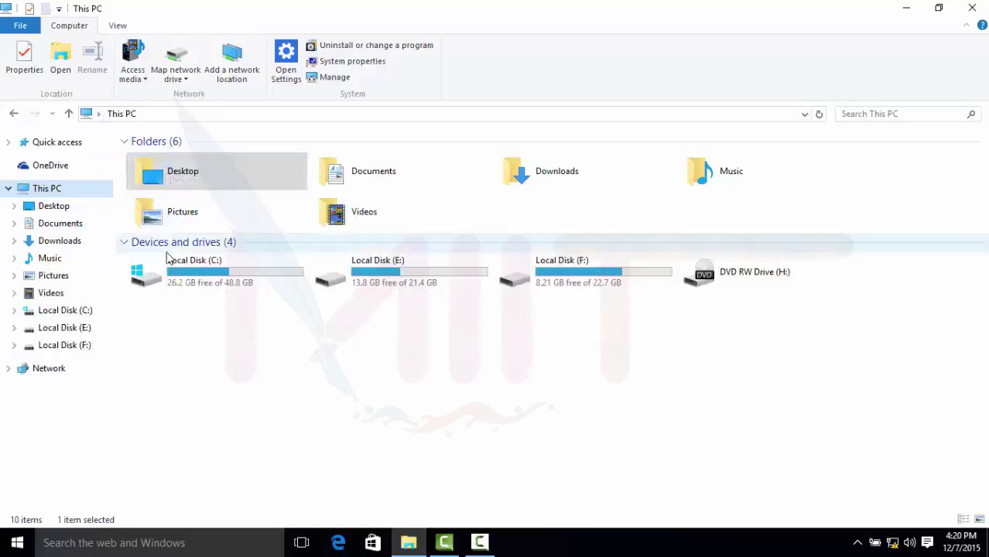
double_click(172, 181)
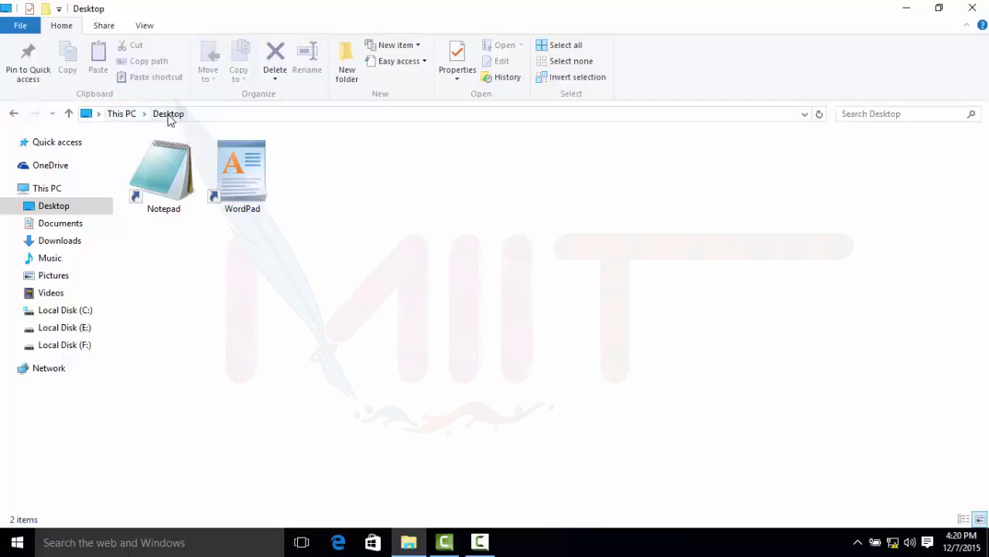
Go up one level from Desktop to This PC and step back and forward through the recently visited locations
left_click(69, 114)
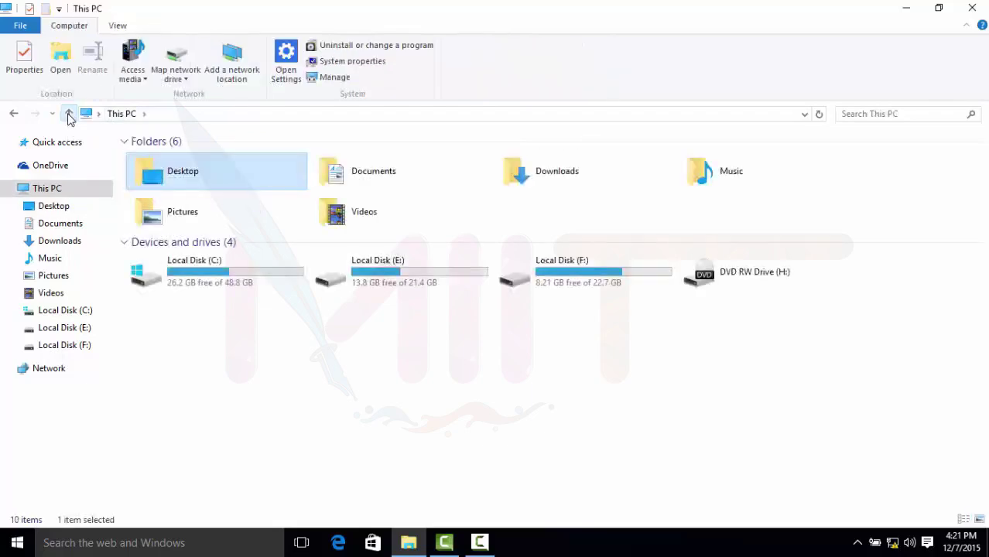
left_click(13, 115)
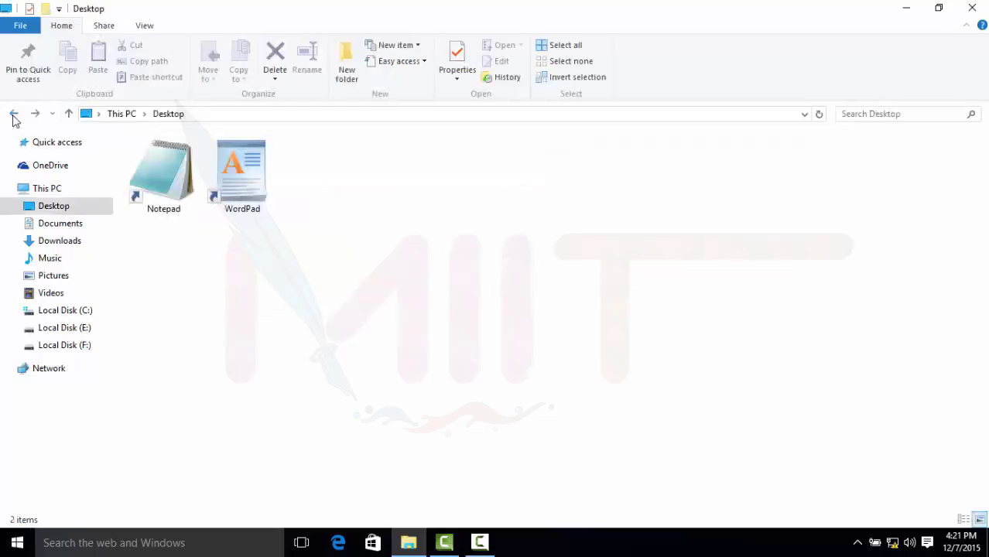
left_click(13, 114)
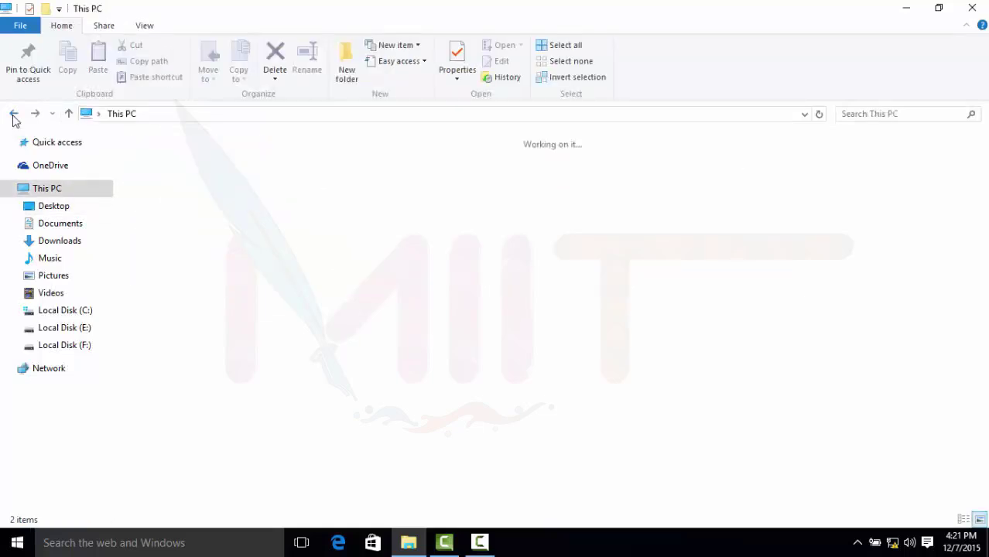
left_click(13, 115)
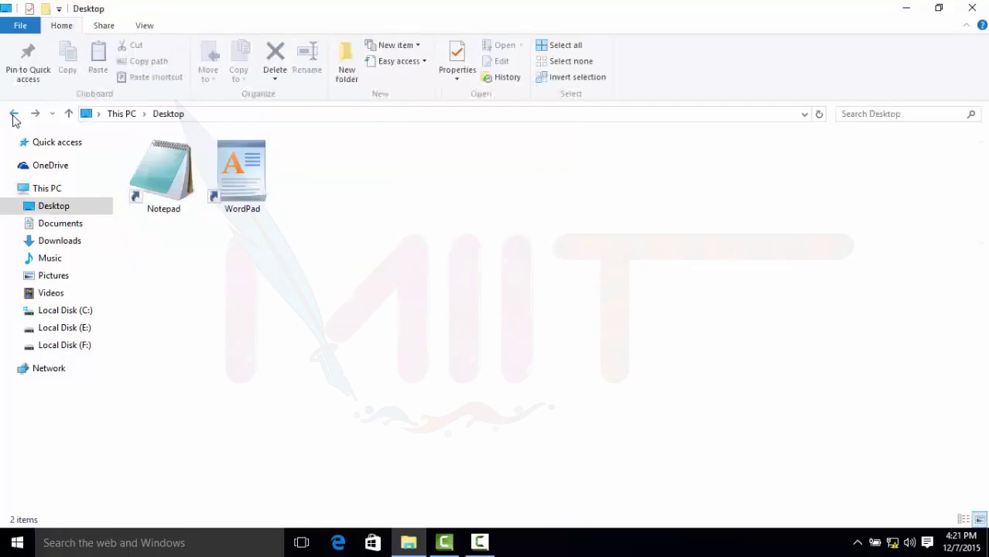
left_click(14, 115)
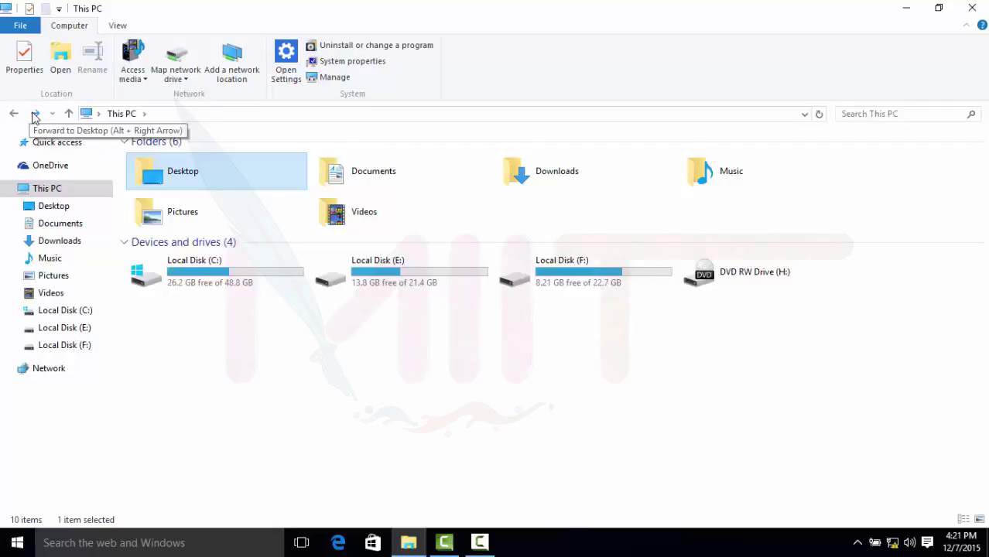
left_click(34, 114)
key("alt+Left")
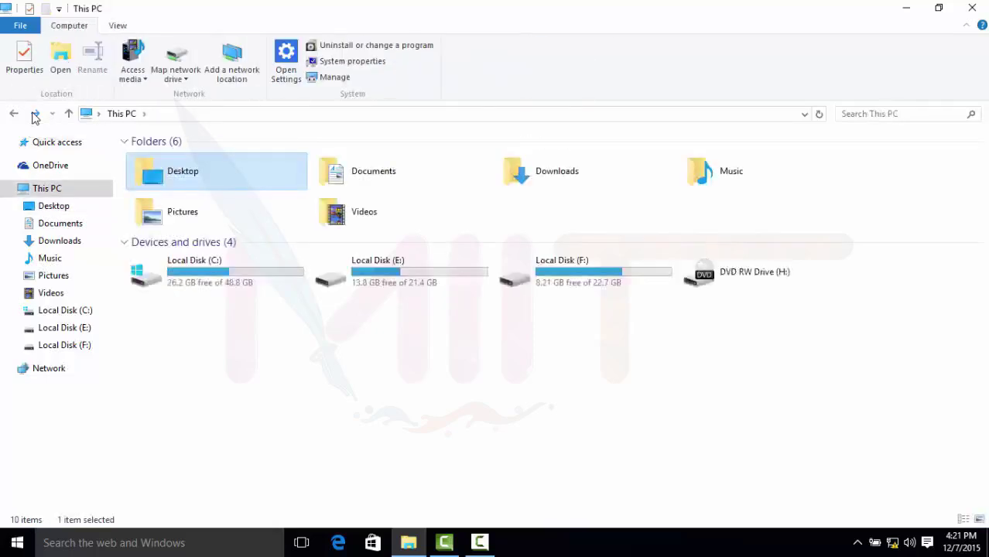
left_click(34, 114)
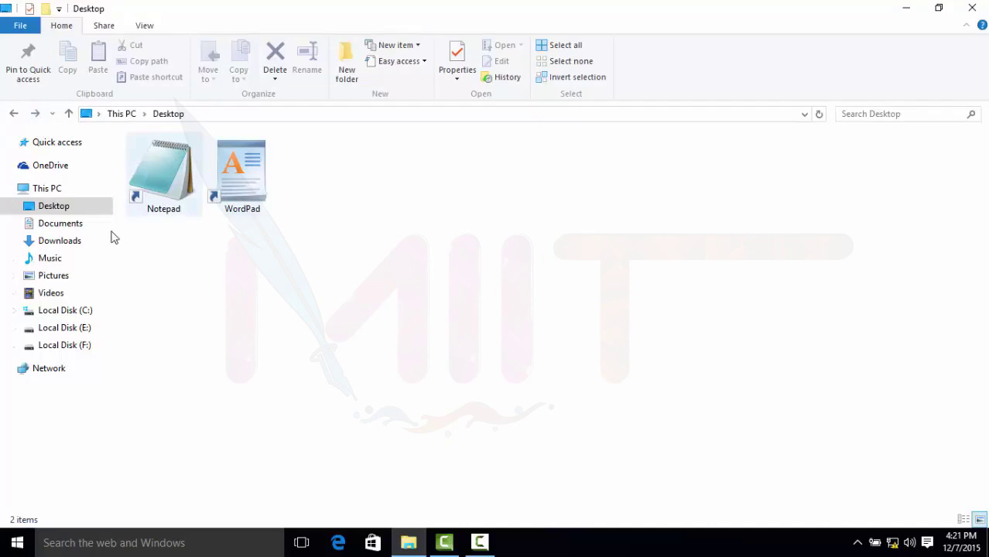
Browse from This PC into Local Disk (E:), view its TRAINING MATERIAL folder and return to the drive's root
left_click(52, 191)
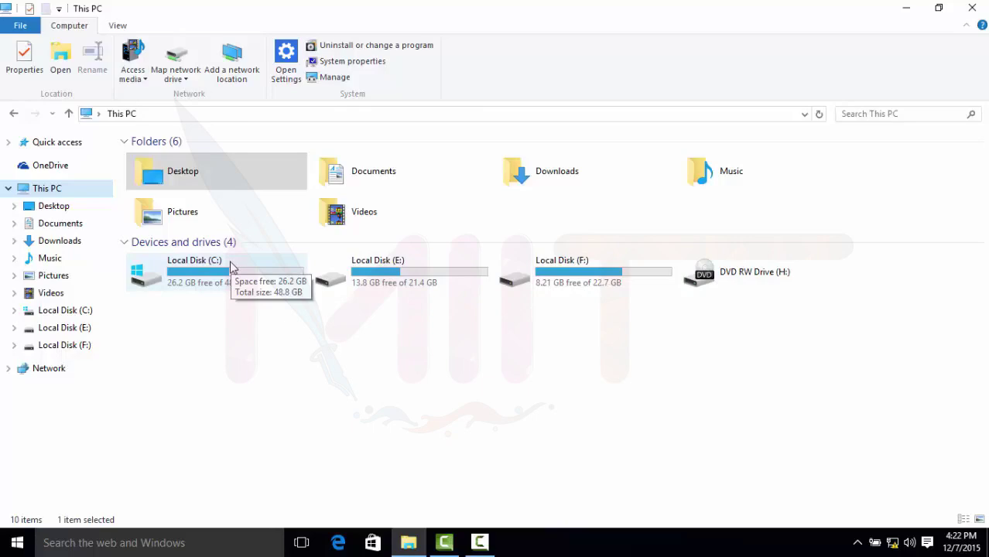
double_click(417, 281)
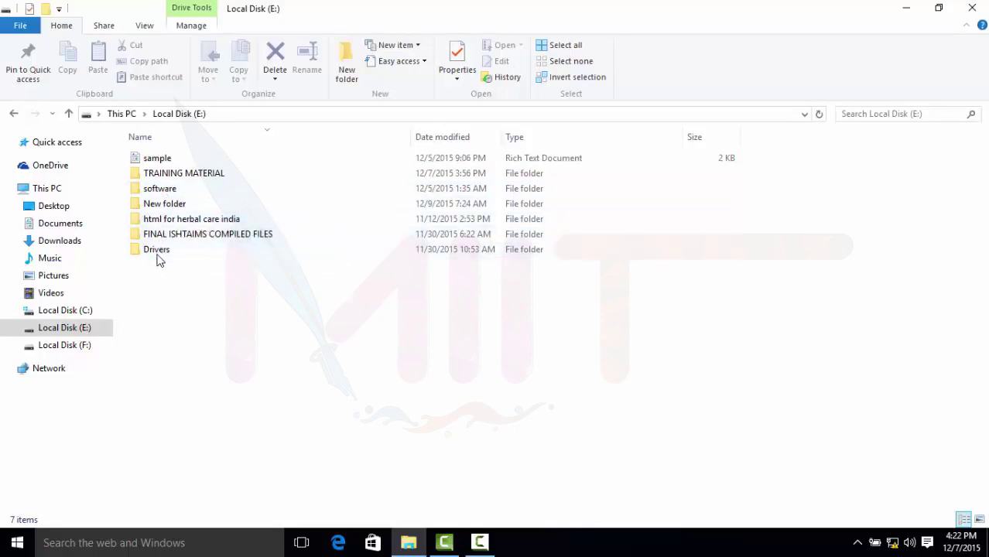
double_click(187, 174)
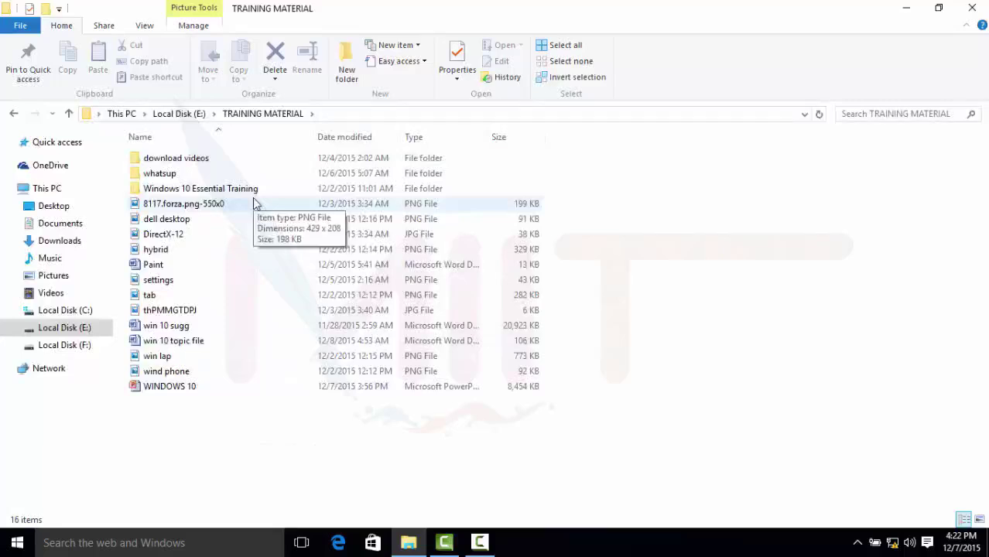
left_click(12, 114)
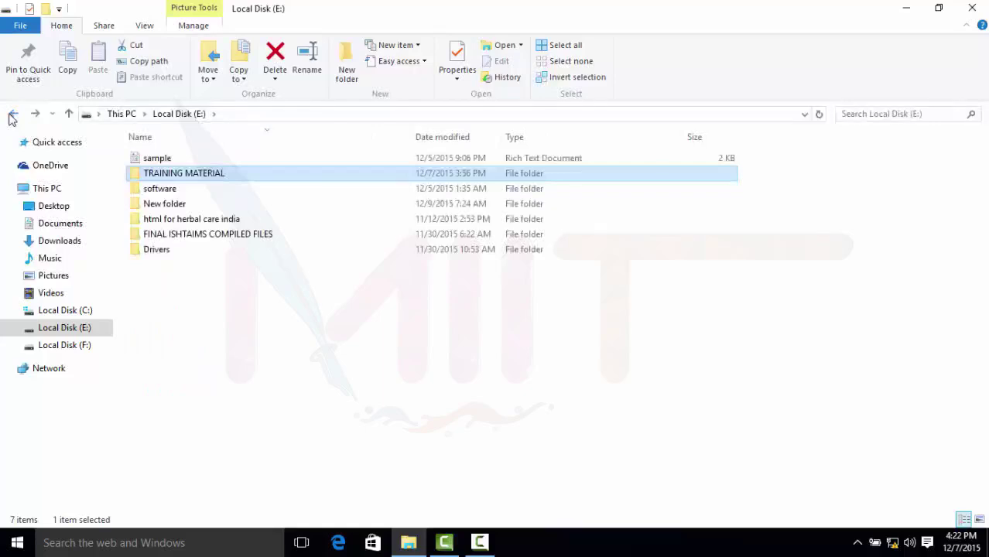
left_click(303, 286)
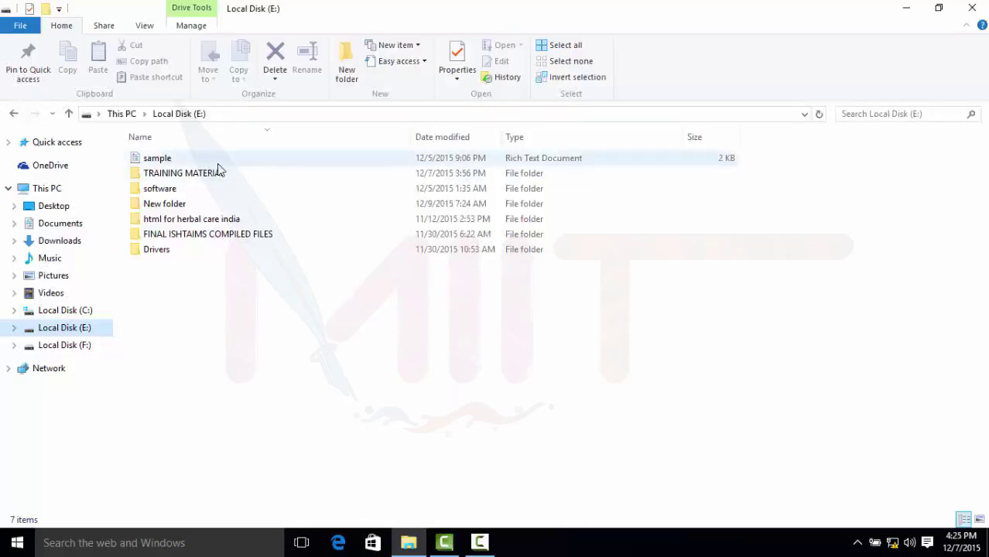
Open the sample document on Local Disk (E:) in WordPad to view it and close it again
left_click(162, 162)
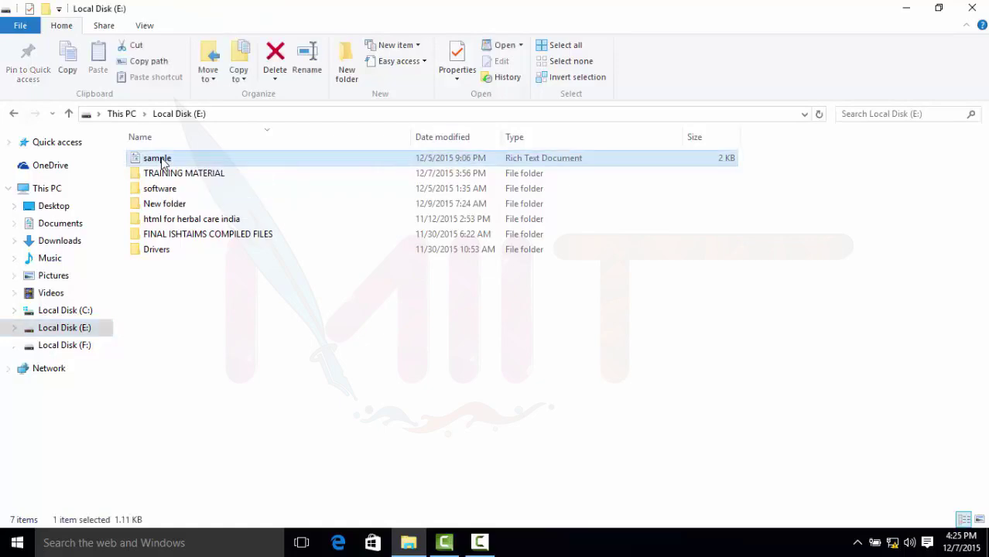
double_click(161, 162)
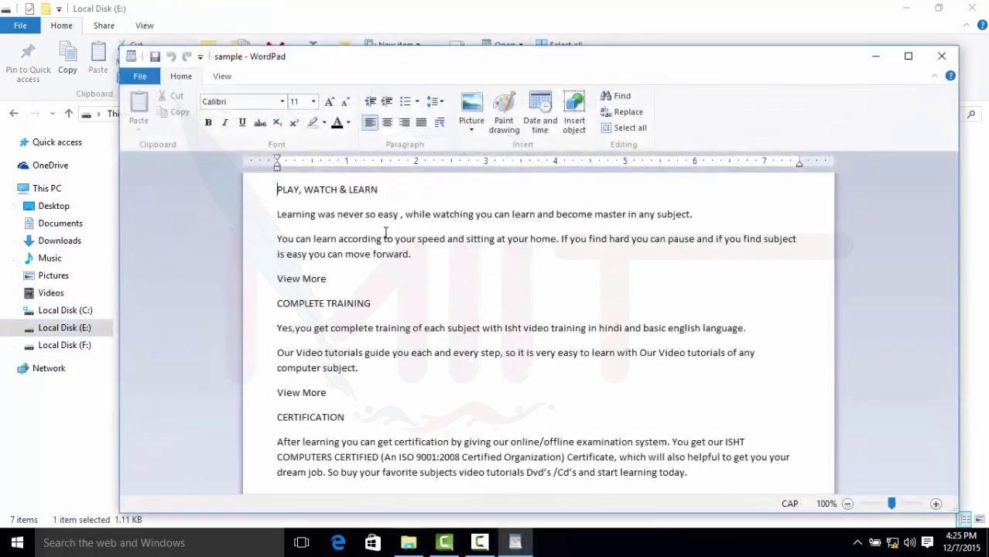
left_click(938, 58)
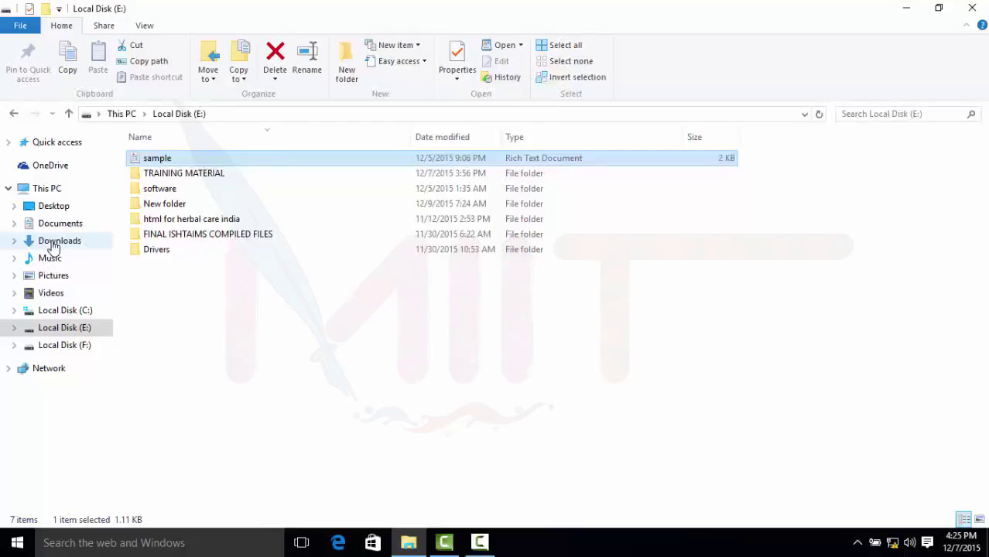
Collapse This PC, open the Network location and turn on network discovery and file sharing for all public networks
left_click(9, 190)
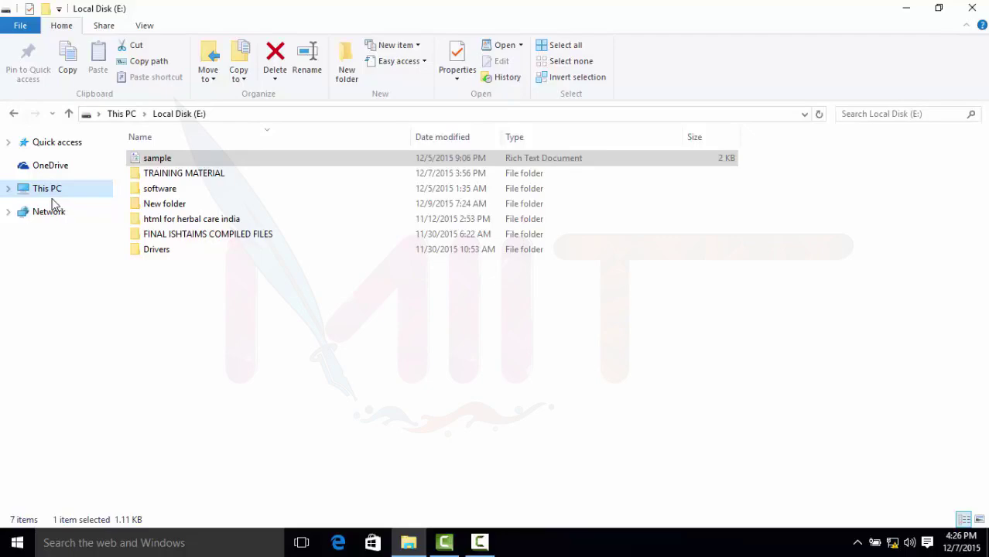
left_click(41, 212)
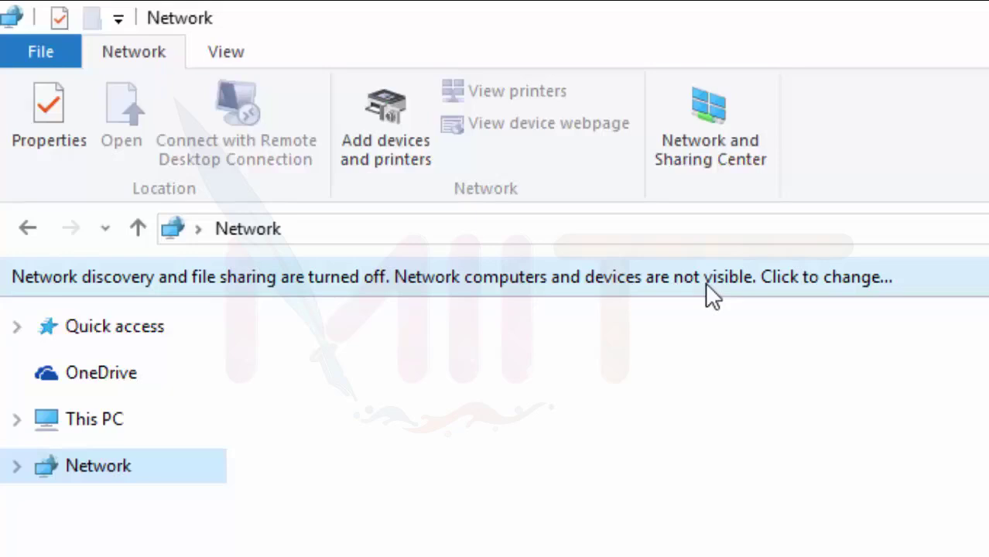
left_click(724, 288)
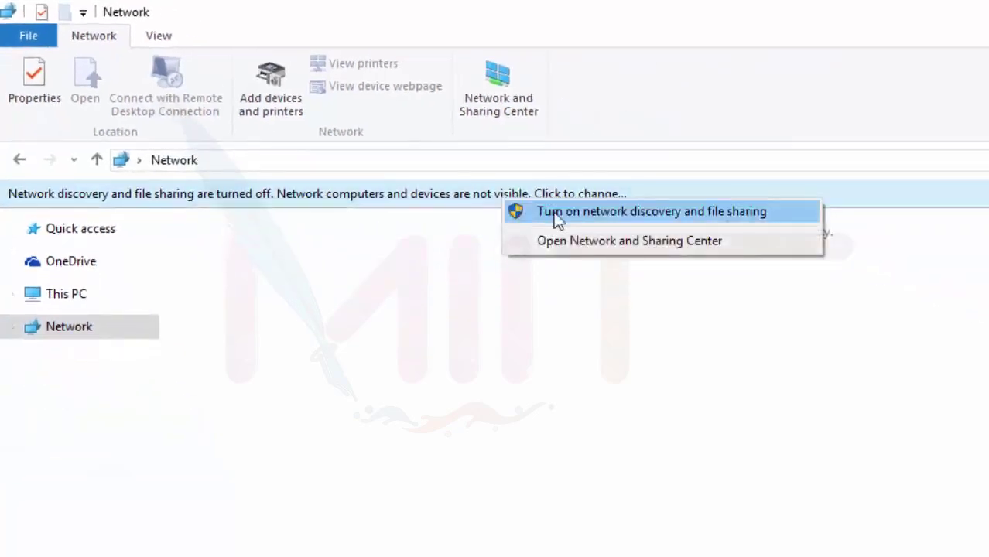
left_click(553, 214)
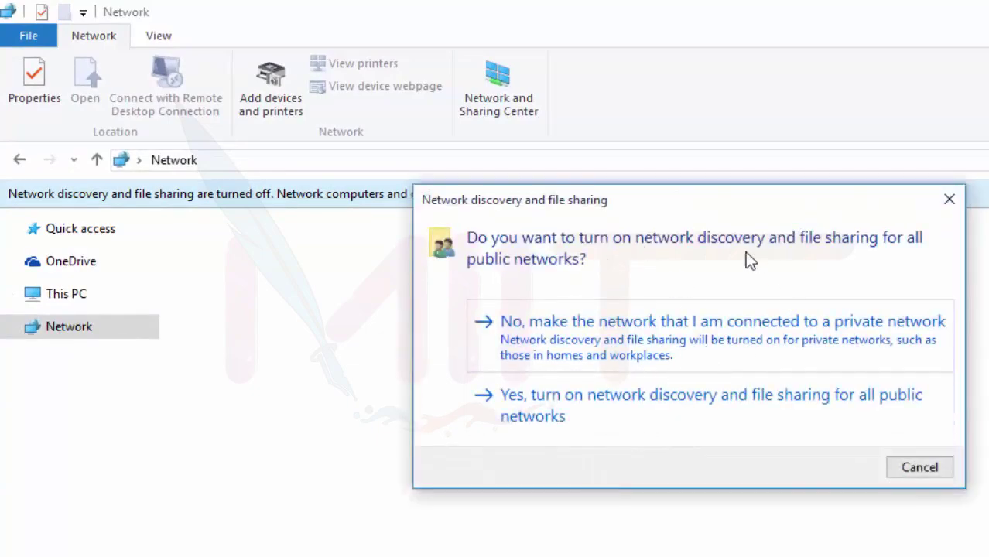
left_click(666, 403)
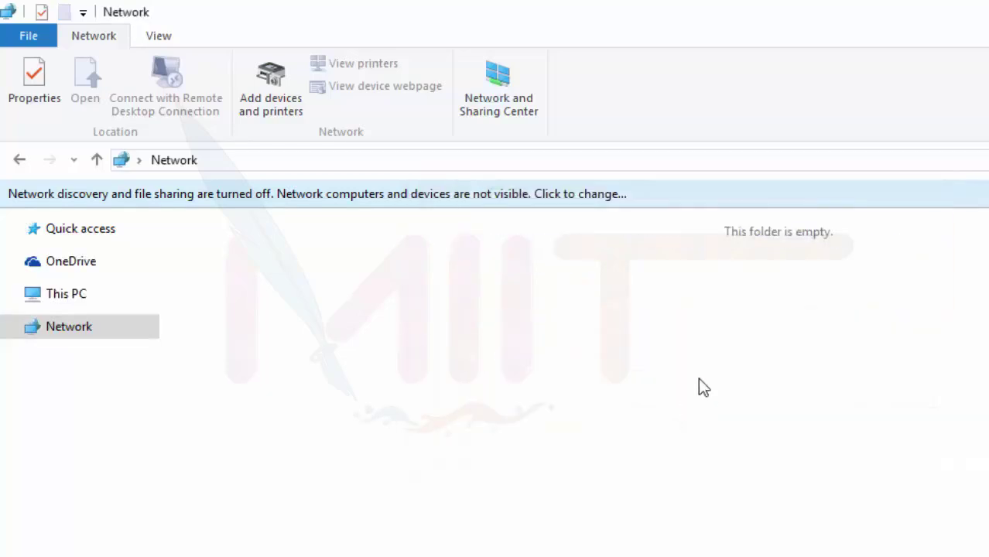
Open the DESKTOP-PC computer from the Network location and try to open its shared Users folder
left_click(108, 297)
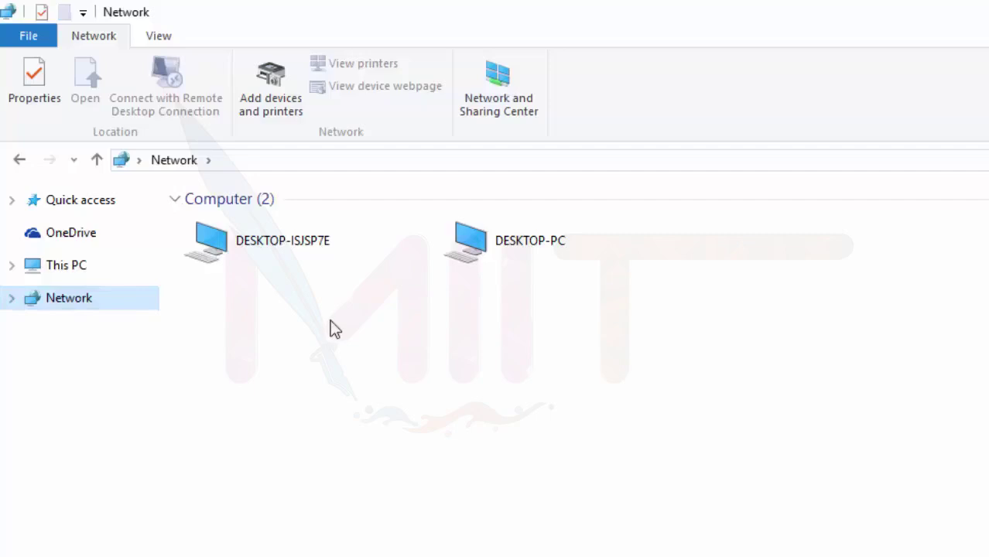
left_click(287, 248)
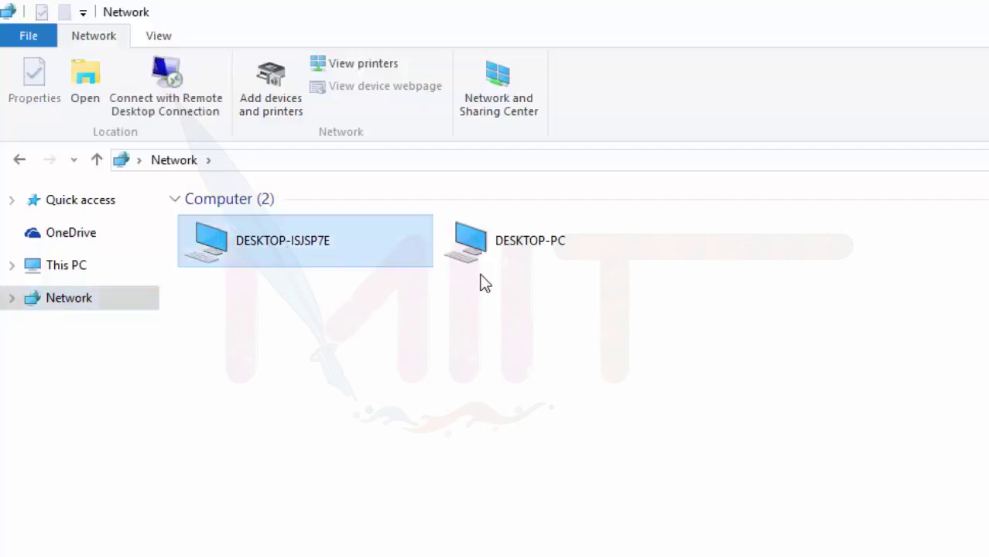
left_click(510, 261)
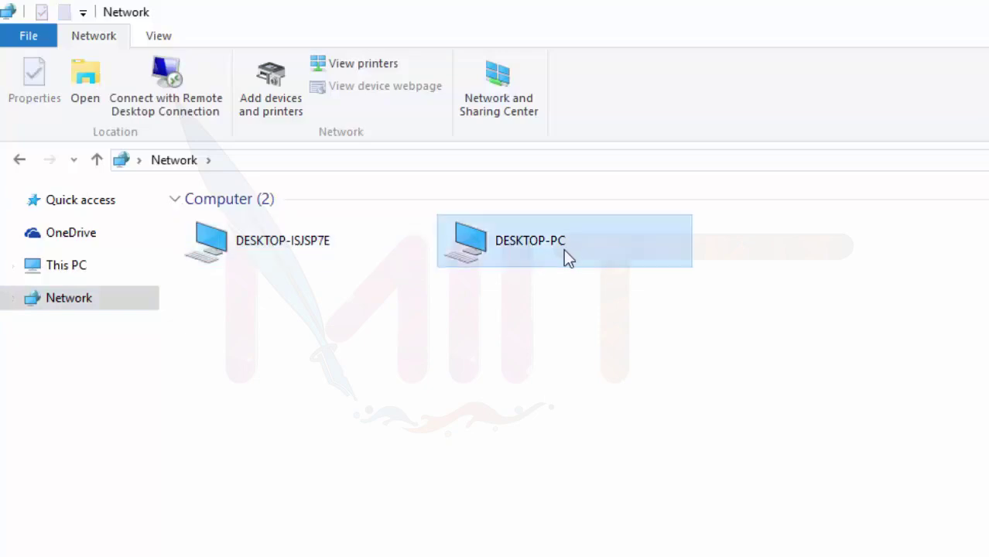
double_click(503, 241)
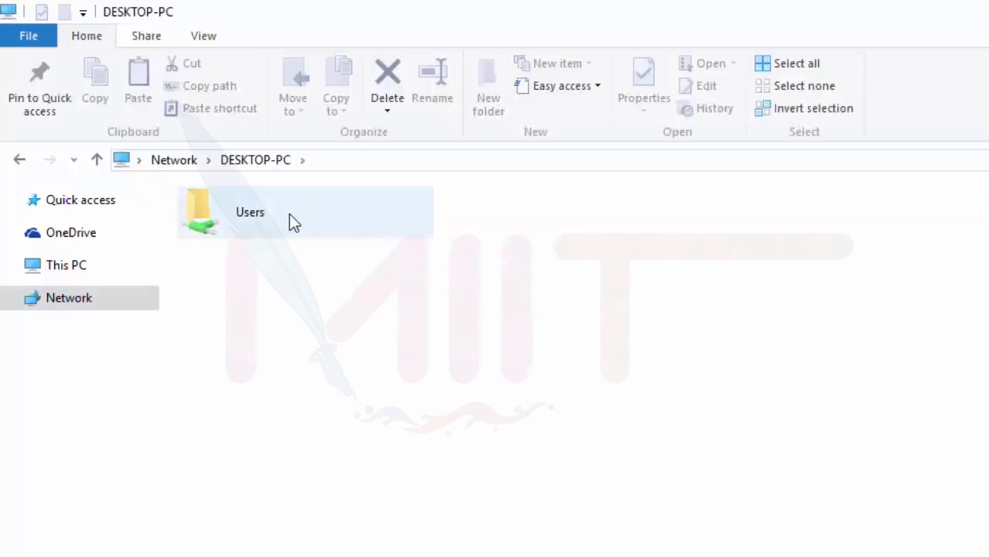
left_click(262, 218)
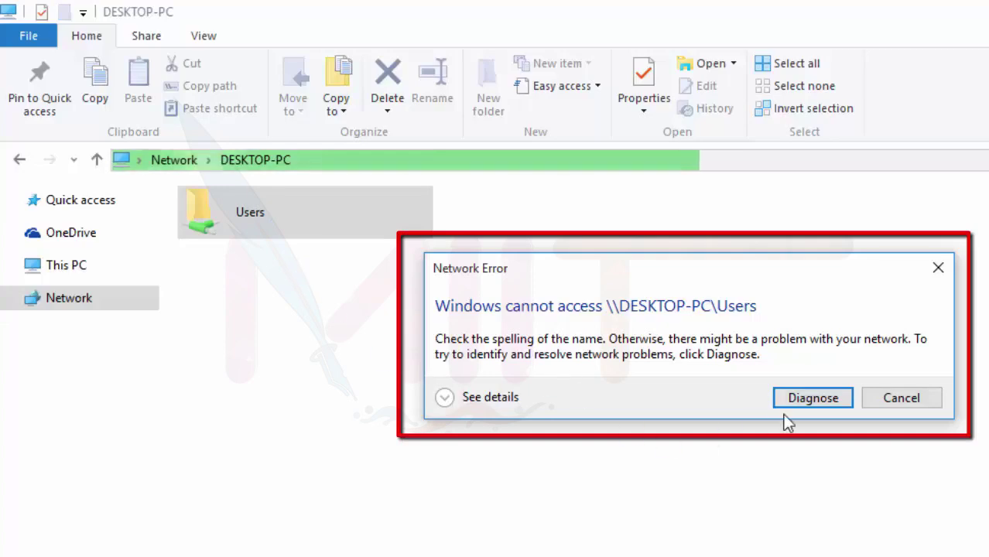
left_click(902, 399)
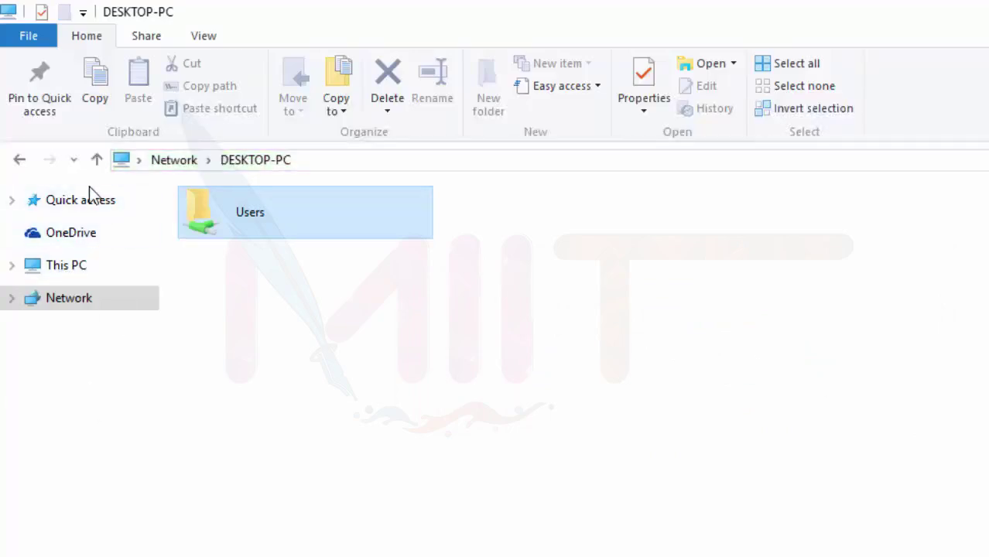
left_click(90, 355)
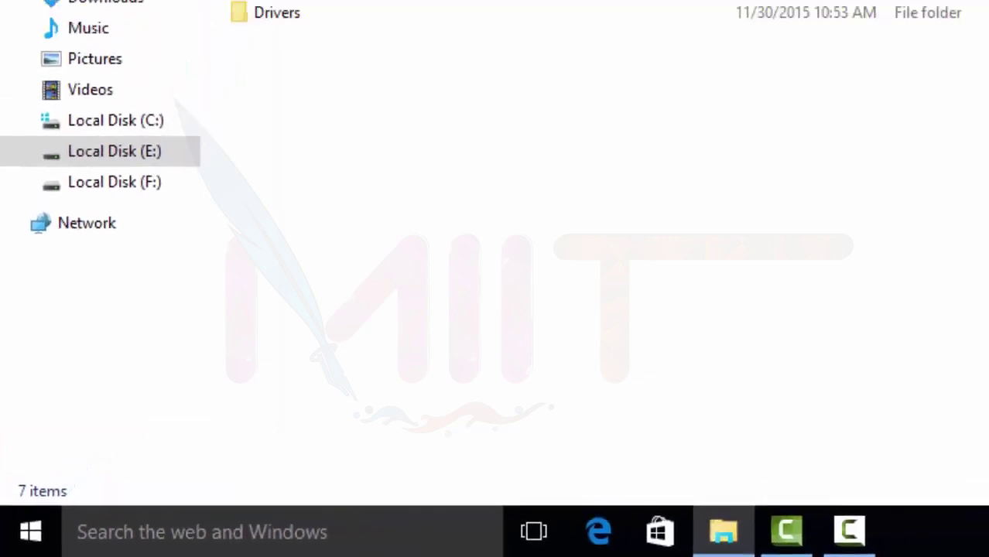
Open the TRAINING MATERIAL folder on Local Disk (E:) and switch its contents to large thumbnails and back to details
left_click(147, 177)
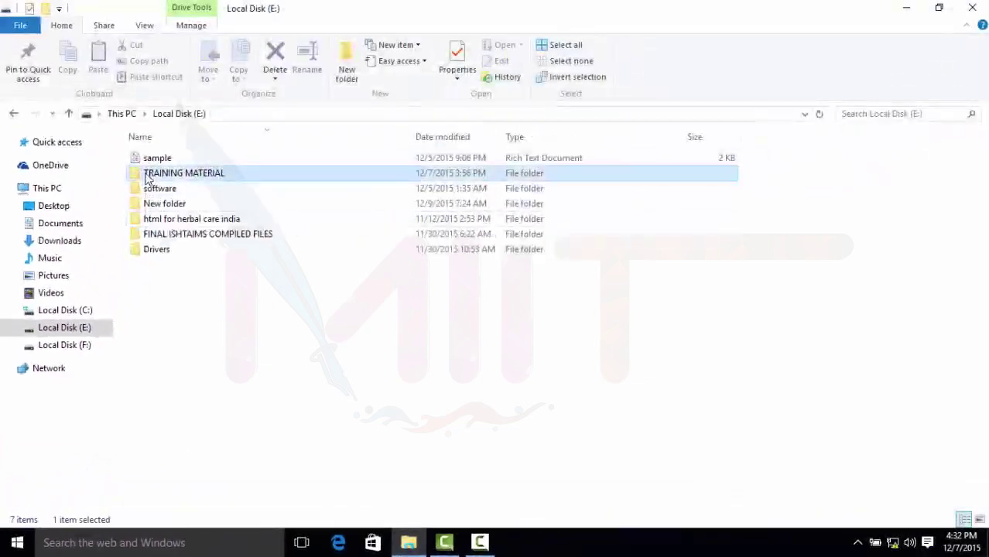
double_click(147, 177)
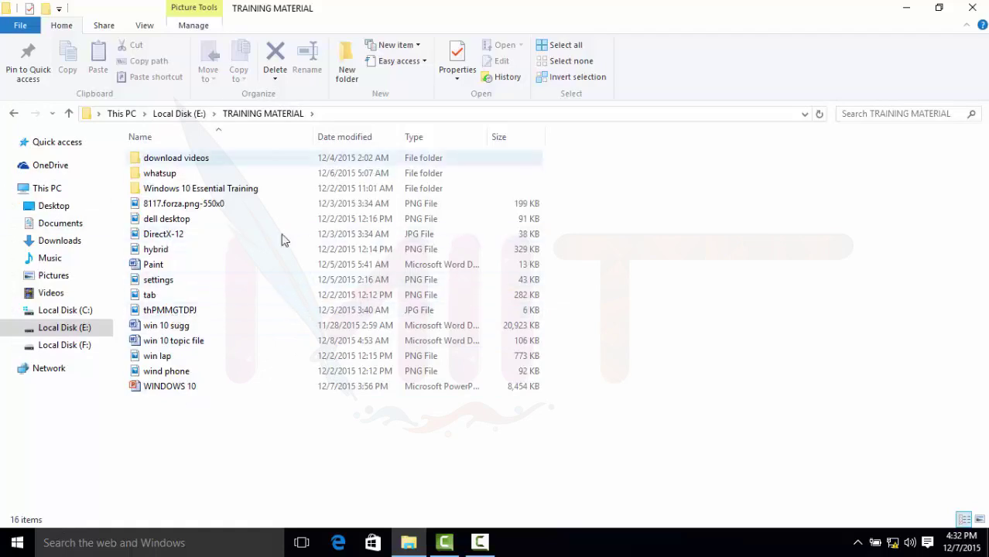
left_click(175, 390)
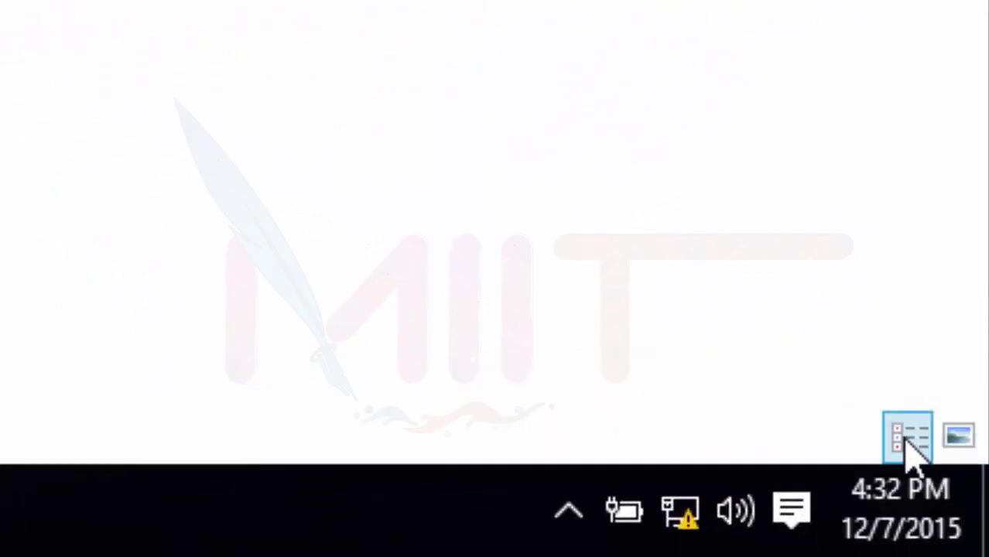
left_click(971, 462)
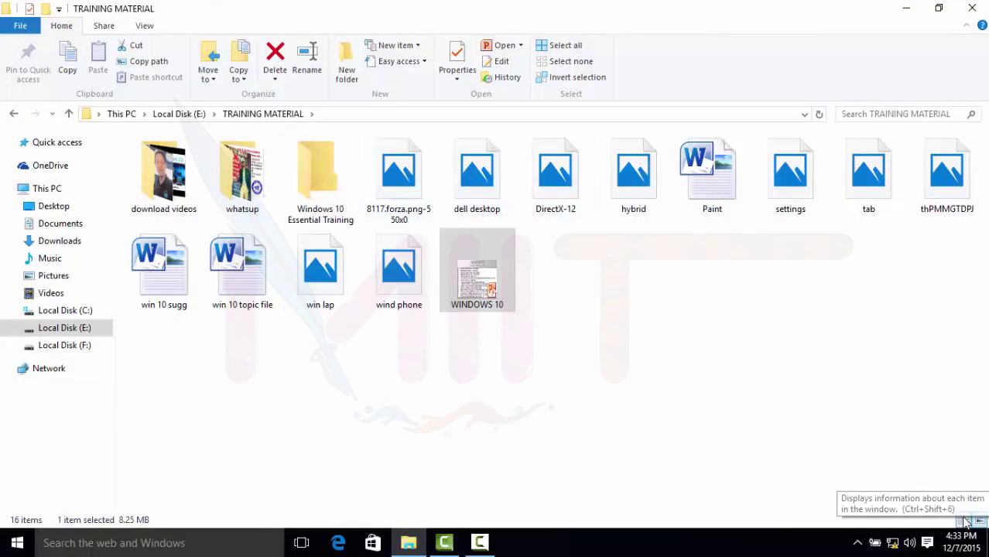
left_click(965, 520)
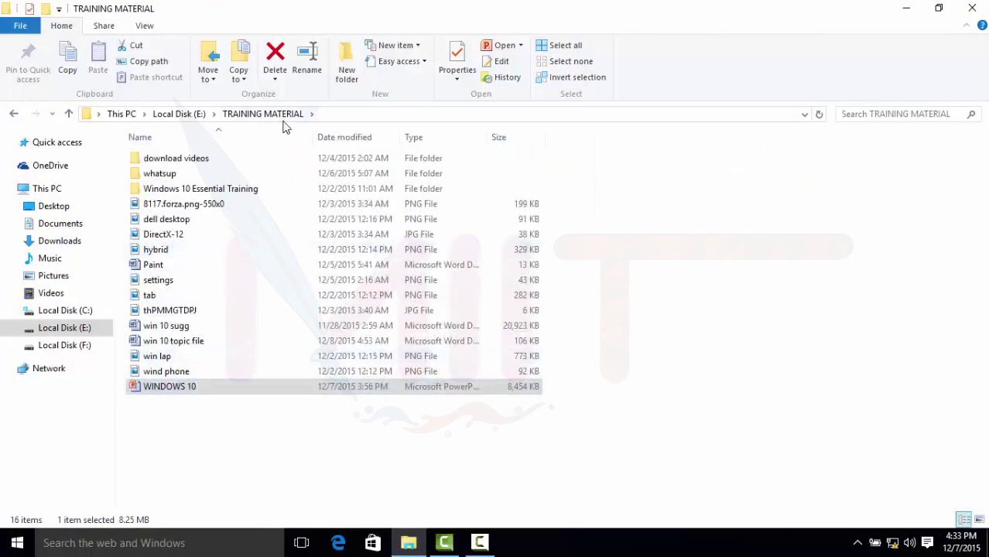